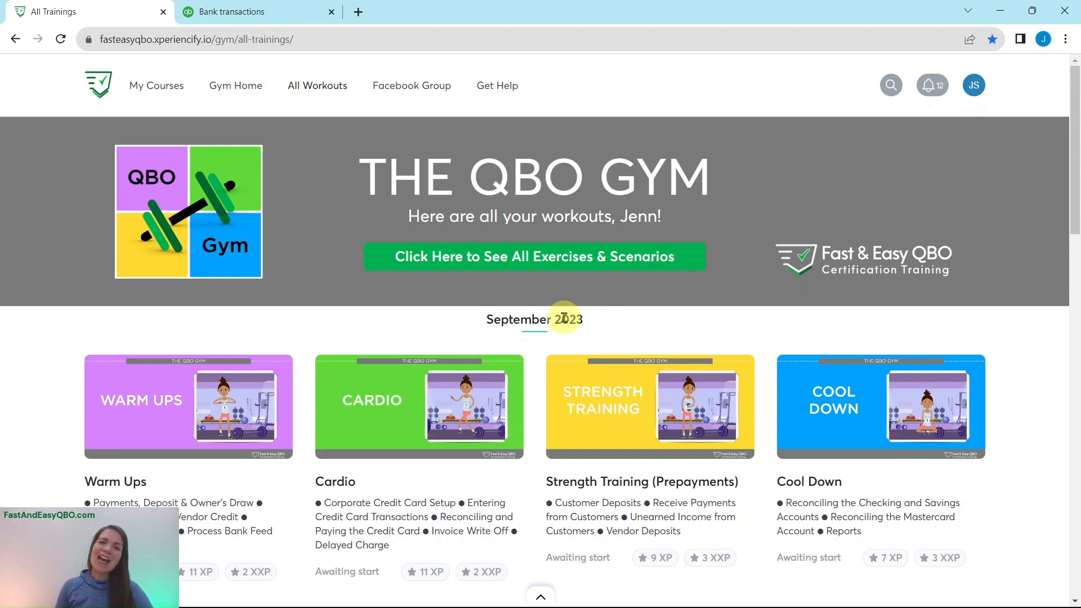
- Open the September 2023 Cardio workout and launch its hands-on exercise for setting up a corporate credit card
{"action": "left_click", "coordinate": [869, 399]}
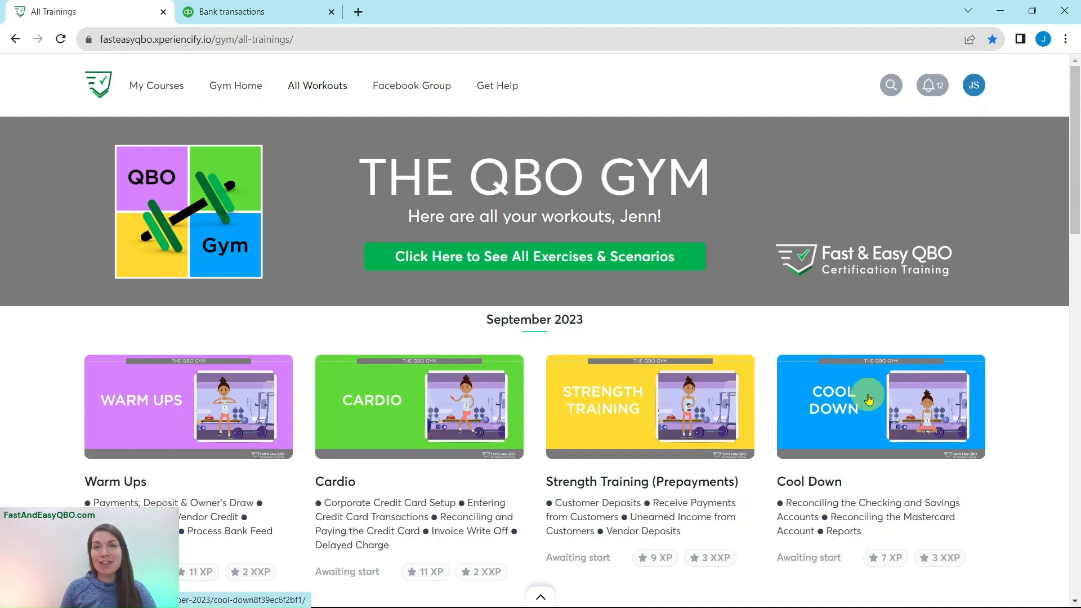
{"action": "left_click", "coordinate": [396, 430]}
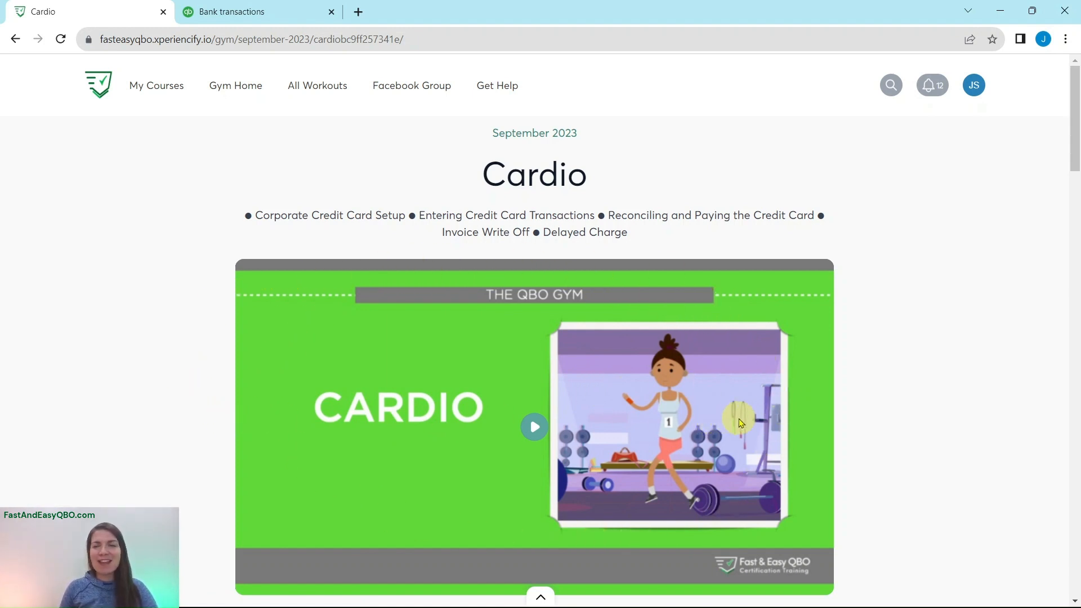
{"action": "scroll", "coordinate": [856, 437], "scroll_direction": "down", "scroll_amount": 12}
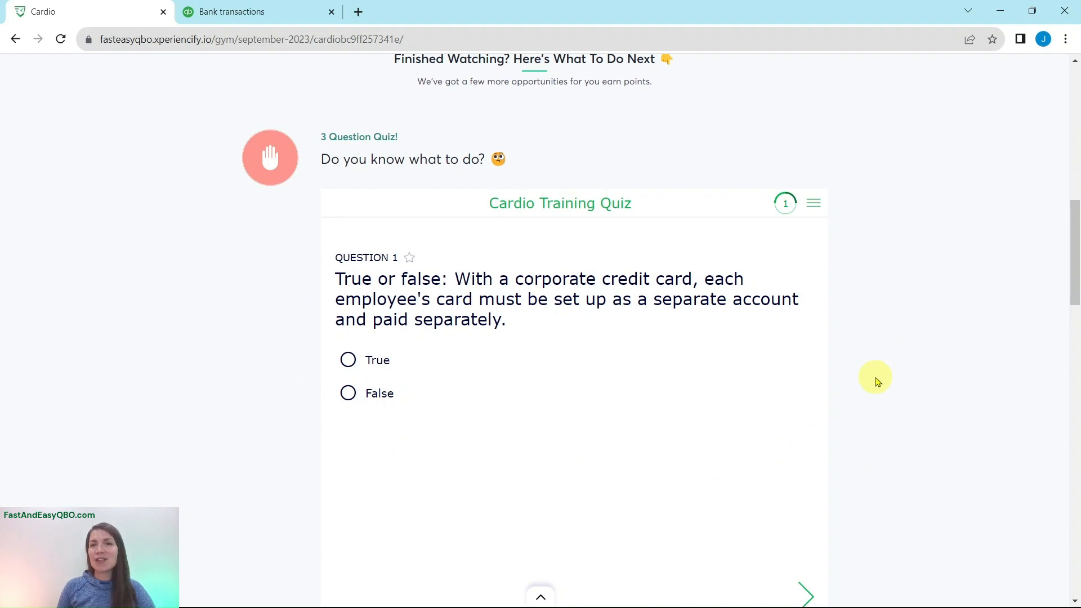
{"action": "scroll", "coordinate": [879, 380], "scroll_direction": "down", "scroll_amount": 12}
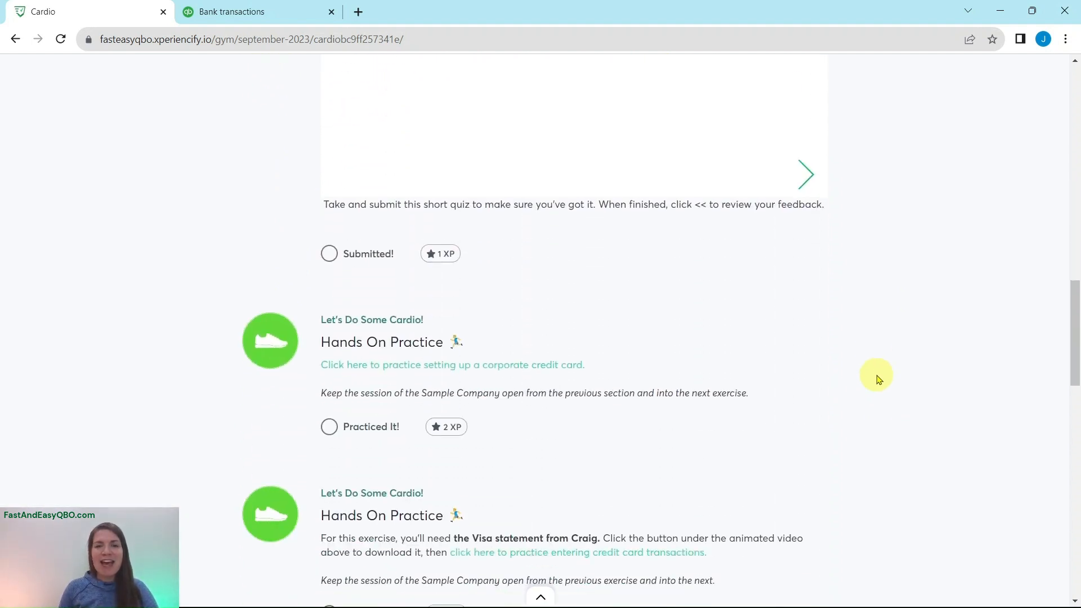
{"action": "scroll", "coordinate": [876, 379], "scroll_direction": "down", "scroll_amount": 7}
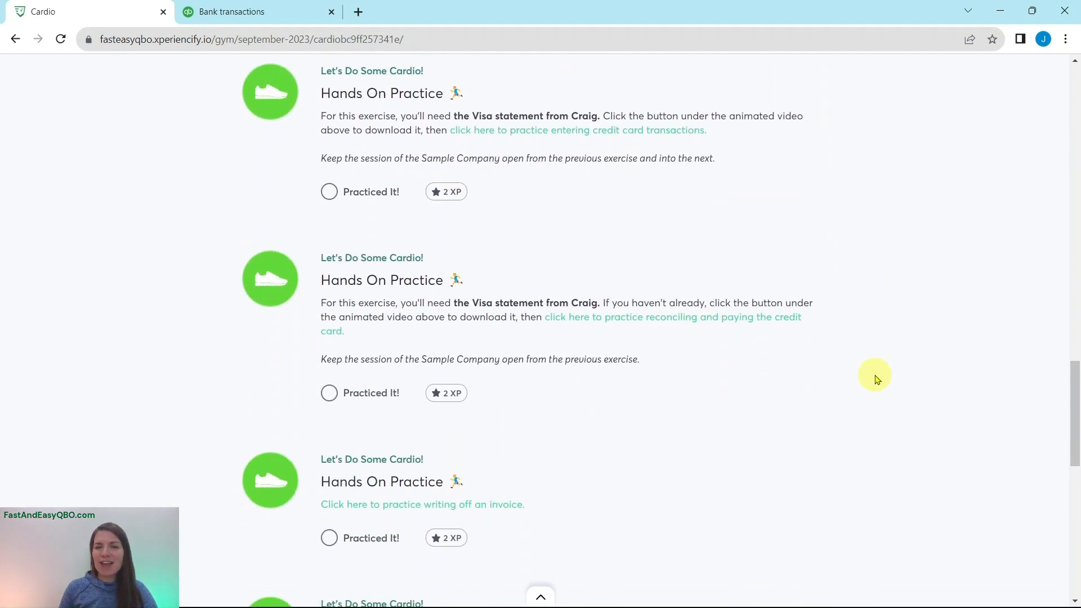
{"action": "scroll", "coordinate": [876, 379], "scroll_direction": "up", "scroll_amount": 9}
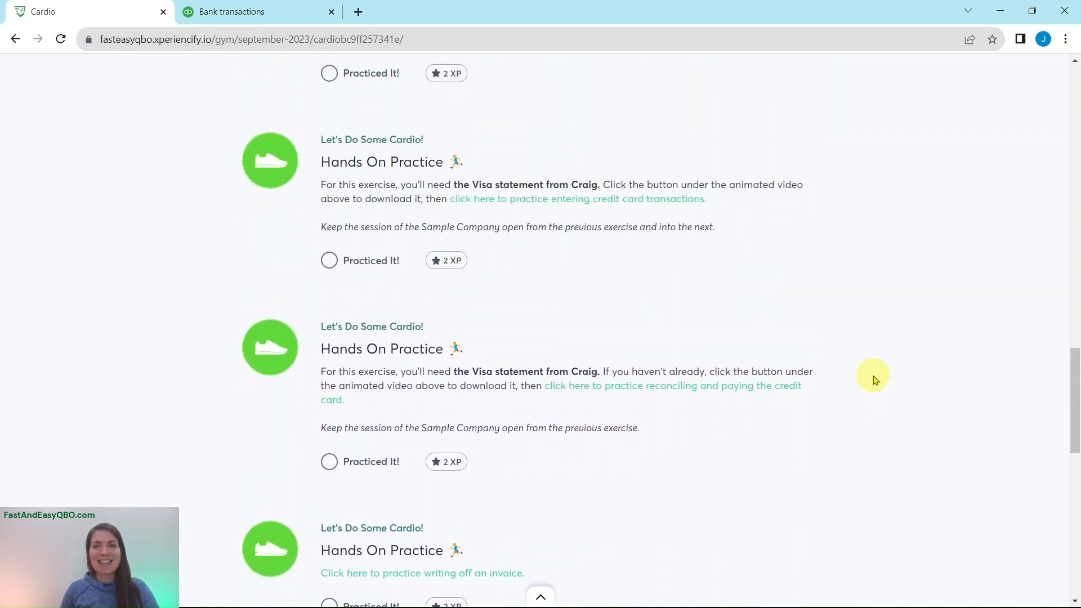
{"action": "scroll", "coordinate": [876, 379], "scroll_direction": "up", "scroll_amount": 3}
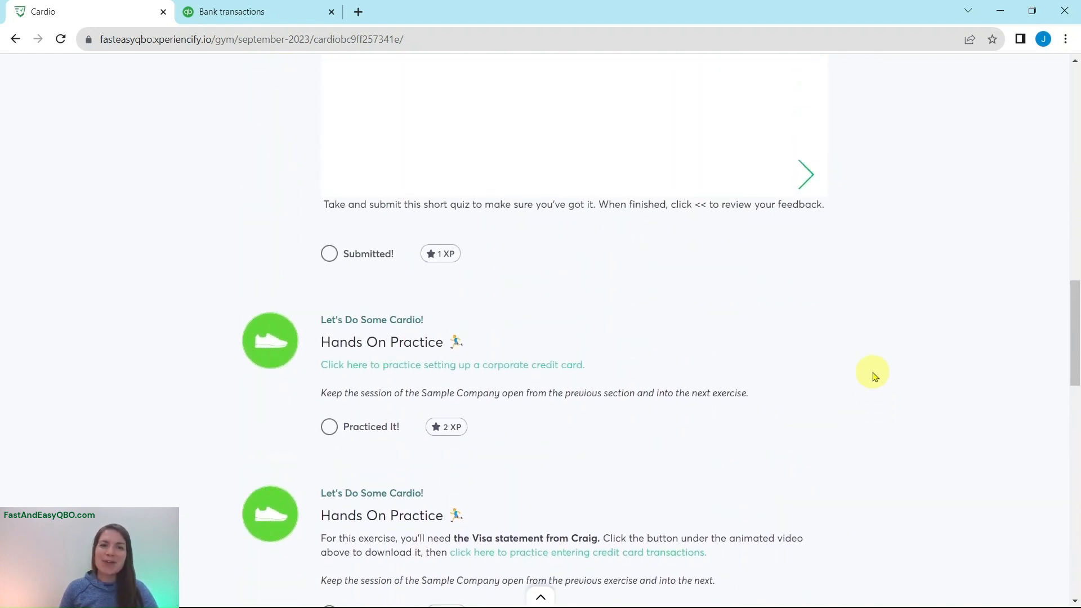
{"action": "left_click", "coordinate": [484, 370]}
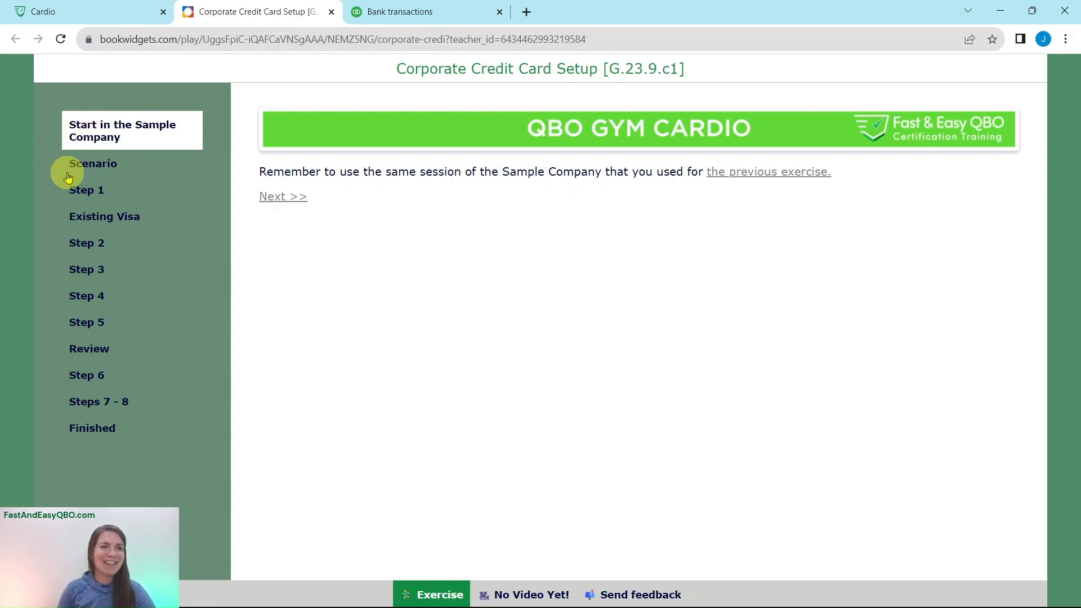
- Read the exercise's Scenario and Step 1, and open the Chart of accounts in QuickBooks
{"action": "left_click", "coordinate": [90, 170]}
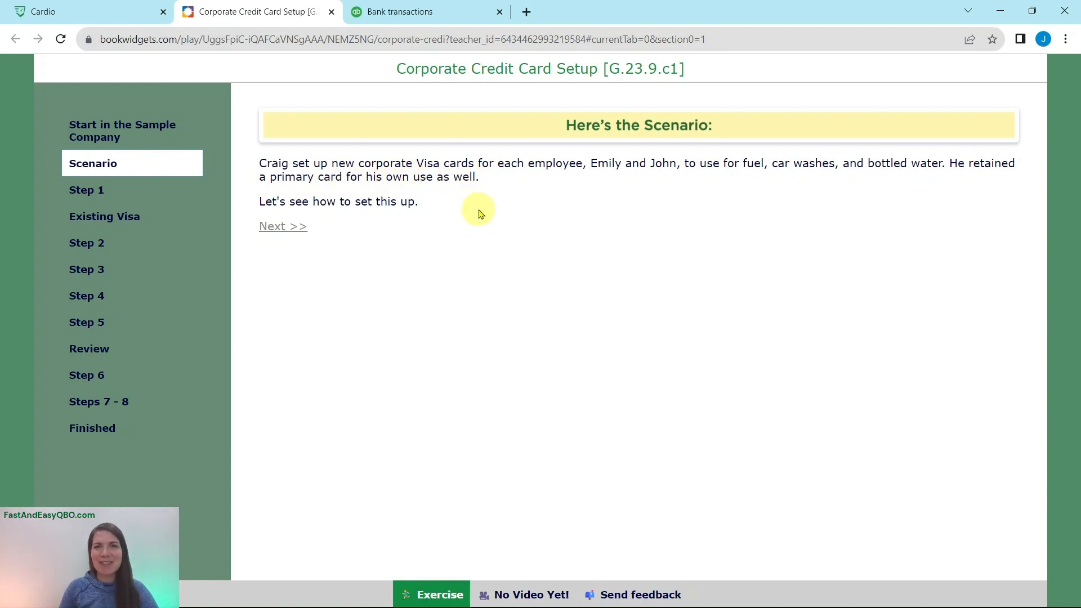
{"action": "left_click", "coordinate": [77, 195]}
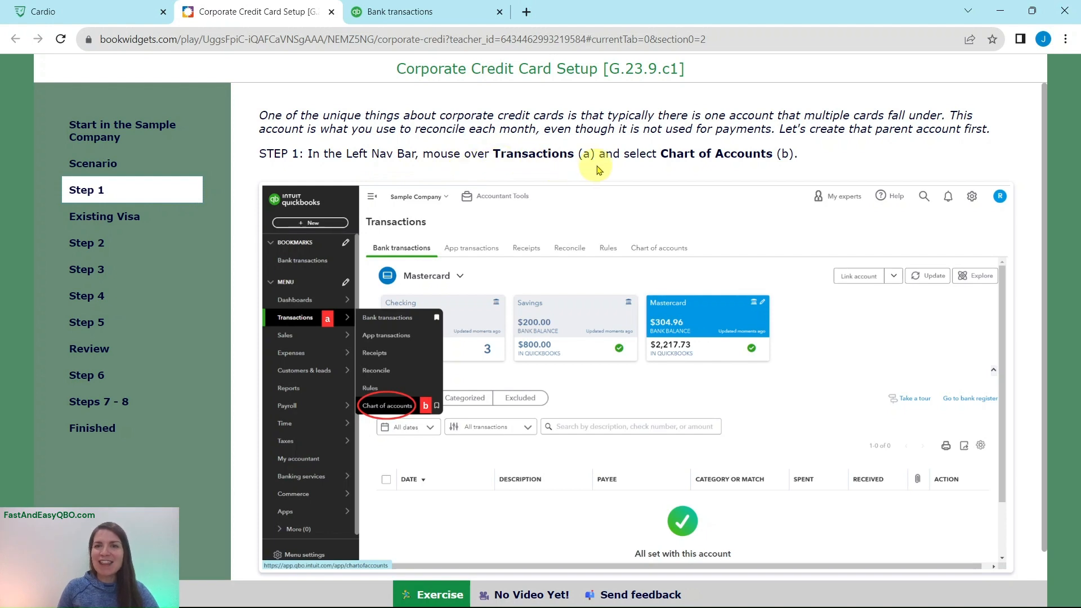
{"action": "left_click", "coordinate": [448, 13]}
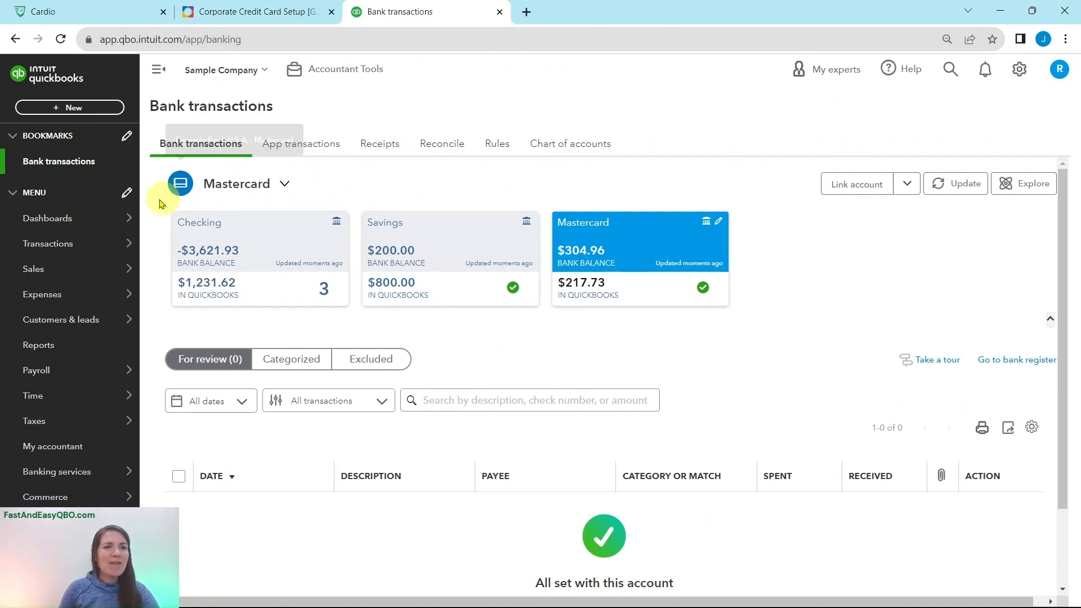
{"action": "mouse_move", "coordinate": [57, 249]}
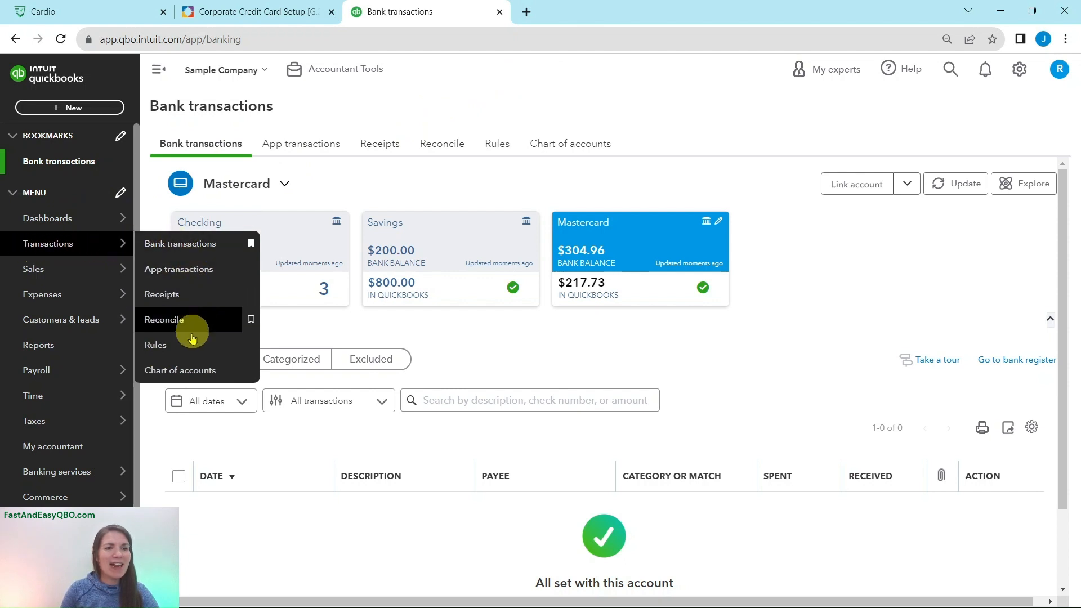
{"action": "left_click", "coordinate": [192, 373]}
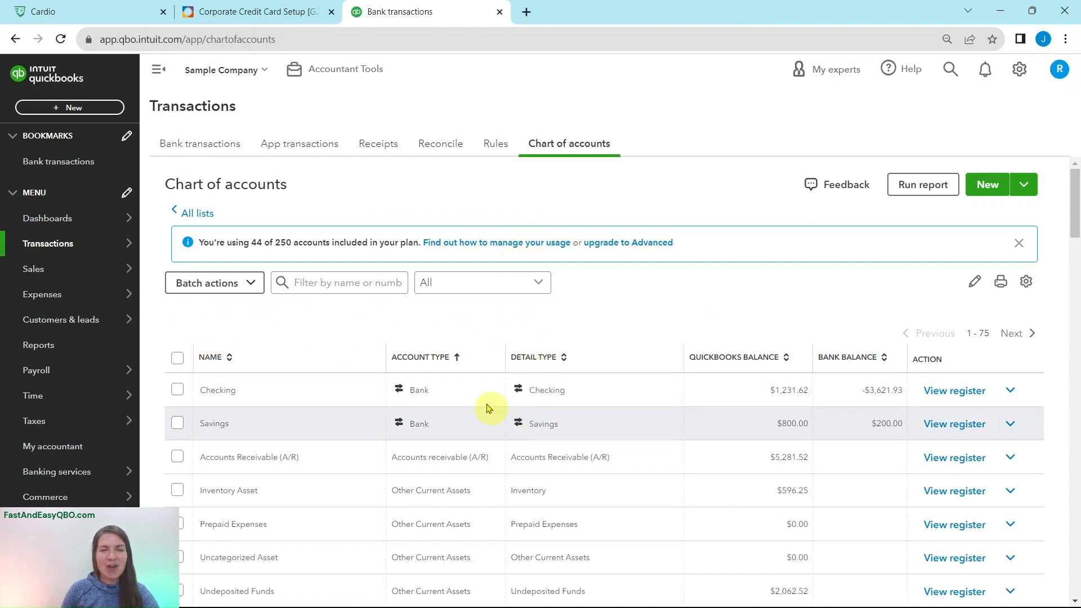
- Read the exercise's Existing Visa page and check the Visa account's balance in the QuickBooks chart of accounts
{"action": "left_click", "coordinate": [297, 19]}
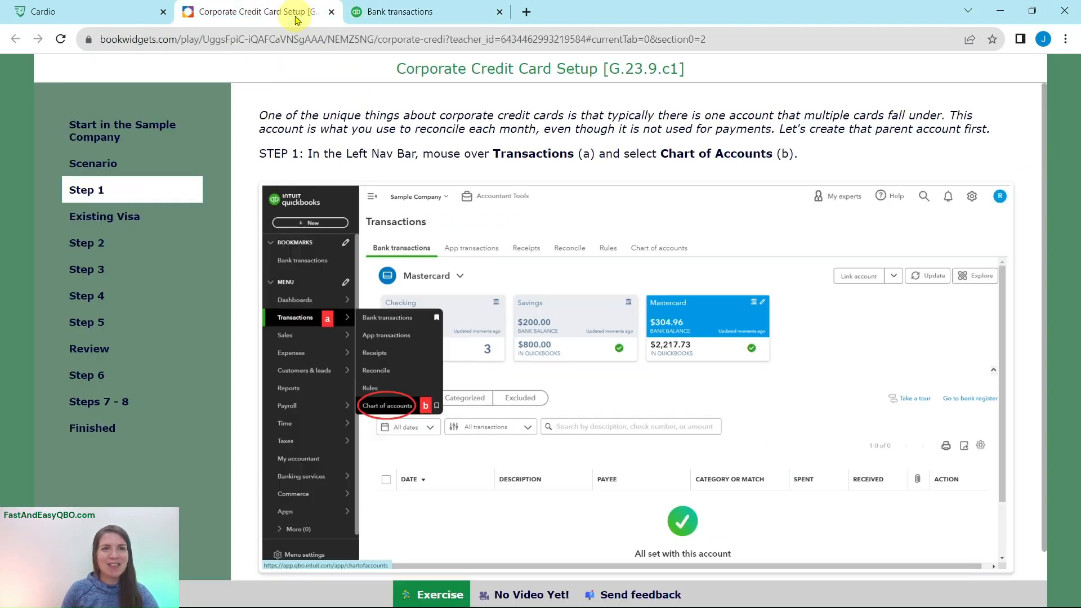
{"action": "left_click", "coordinate": [88, 221]}
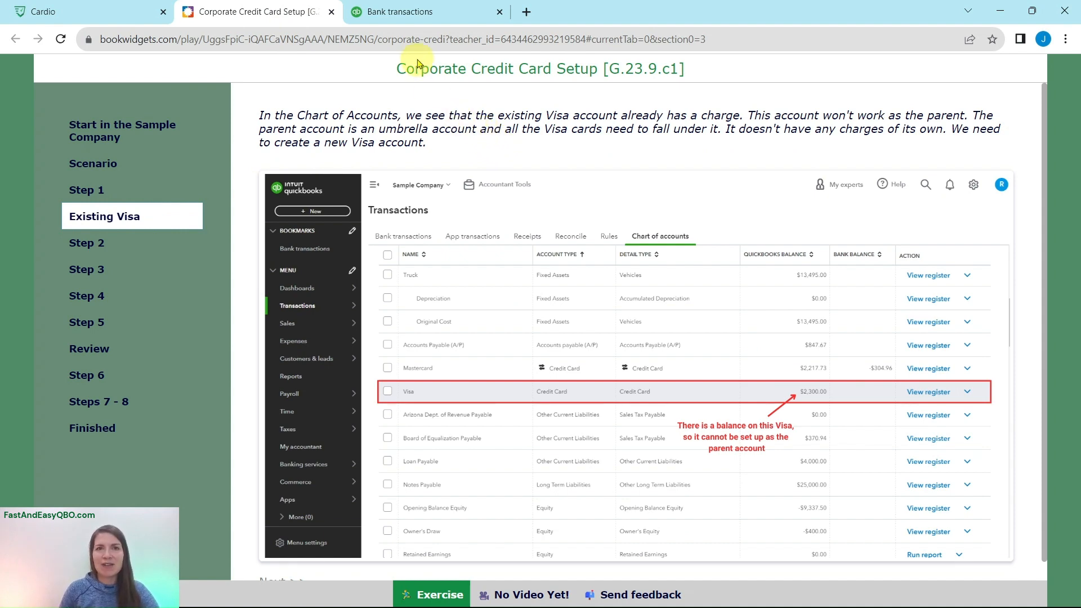
{"action": "left_click", "coordinate": [416, 14]}
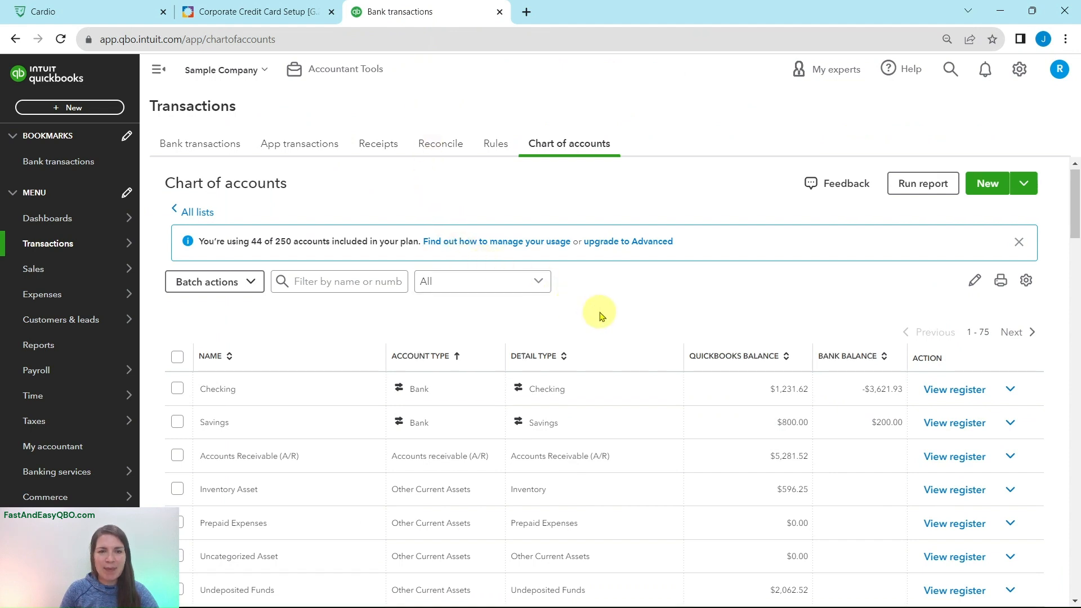
{"action": "scroll", "coordinate": [599, 310], "scroll_direction": "down", "scroll_amount": 5}
{"action": "scroll", "coordinate": [600, 315], "scroll_direction": "down", "scroll_amount": 3}
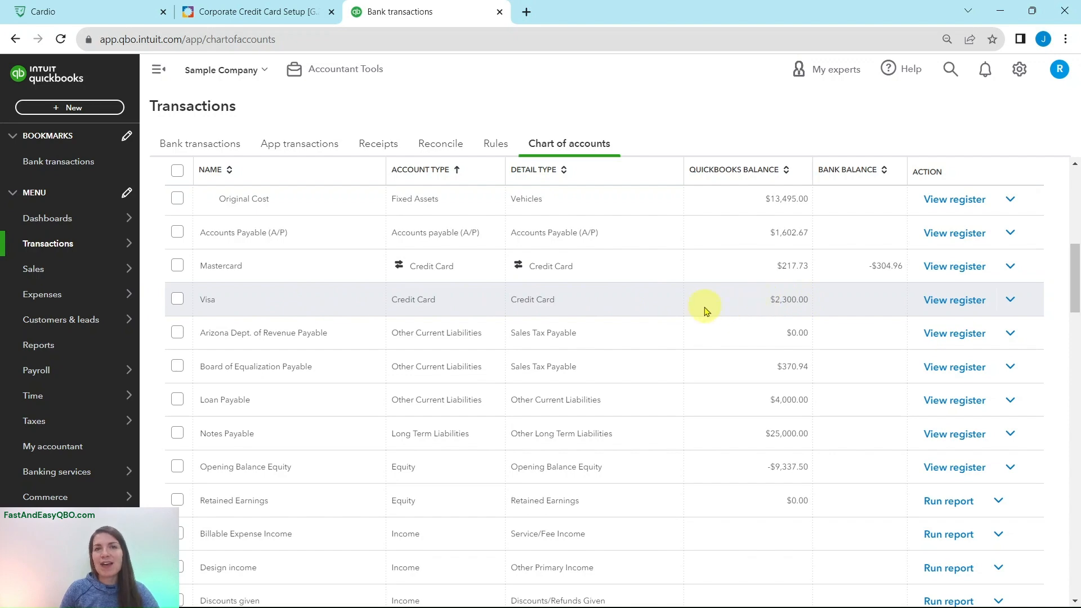
- Read Step 2 of the exercise and start a new account from the QuickBooks chart of accounts
{"action": "left_click", "coordinate": [269, 16]}
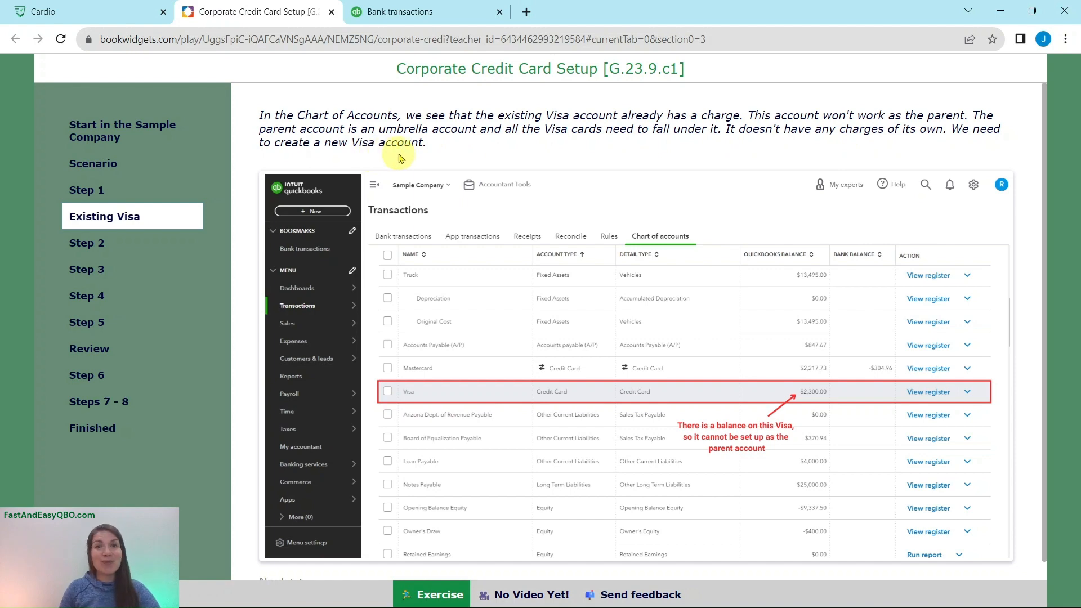
{"action": "left_click", "coordinate": [78, 248]}
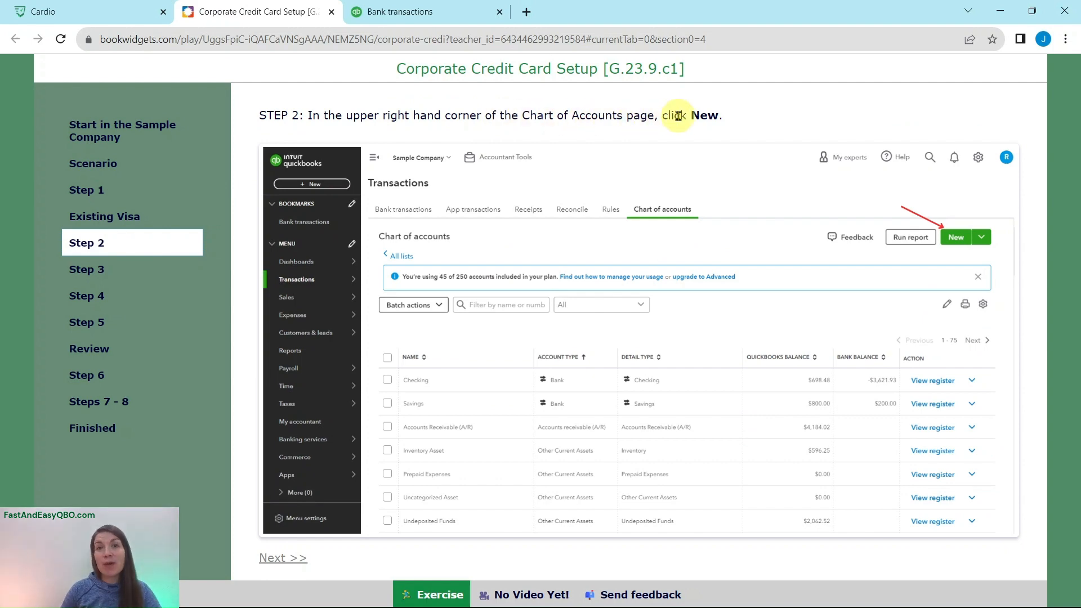
{"action": "left_click", "coordinate": [404, 12]}
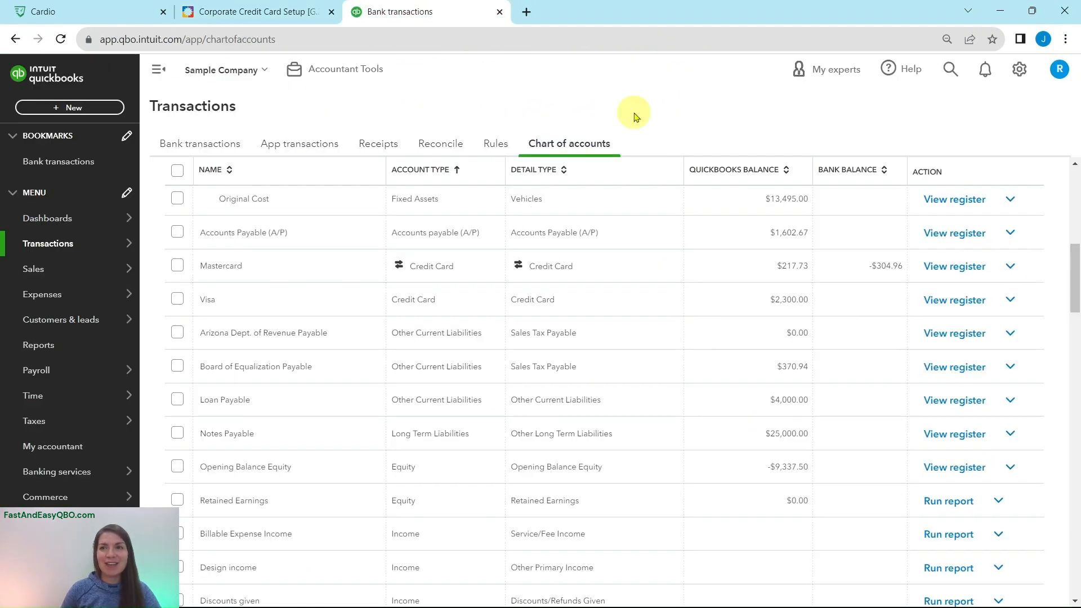
{"action": "scroll", "coordinate": [985, 360], "scroll_direction": "up", "scroll_amount": 5}
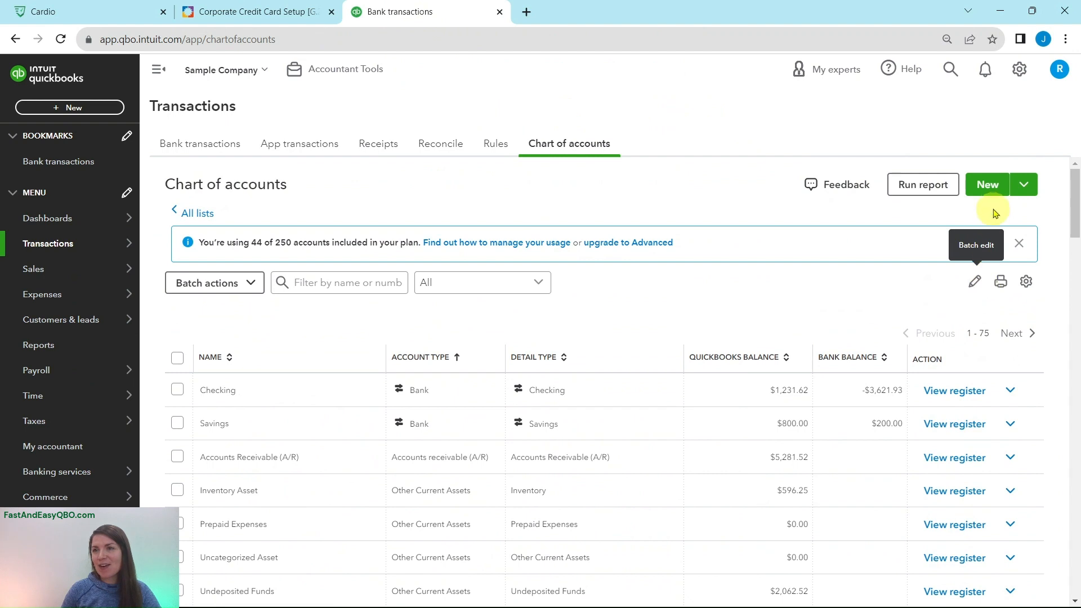
{"action": "left_click", "coordinate": [986, 186]}
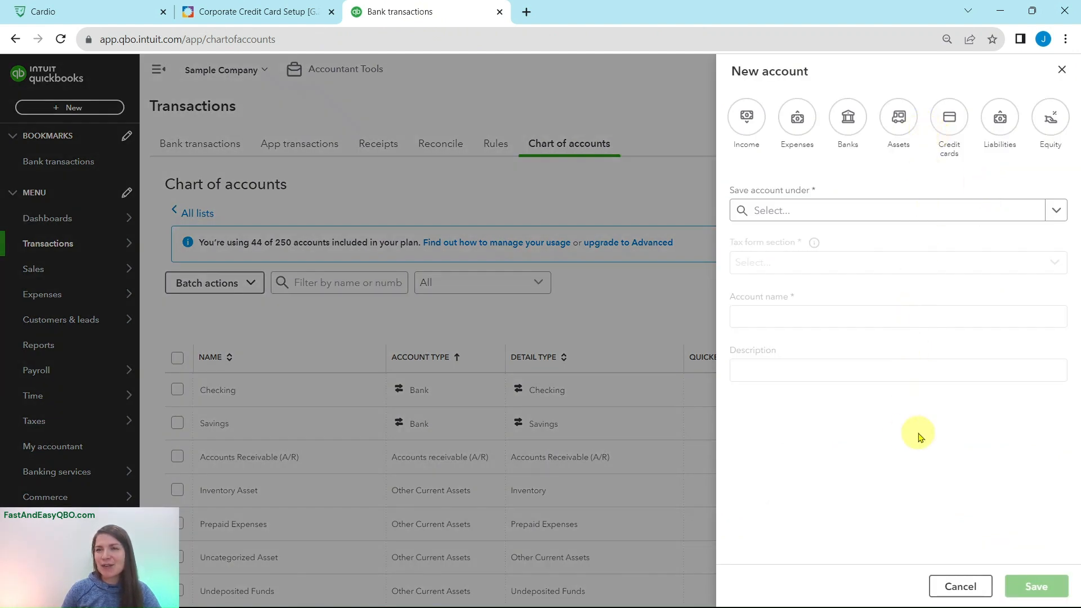
- Read Step 3 of the exercise and set the new QuickBooks account's type to Credit cards
{"action": "left_click", "coordinate": [267, 13]}
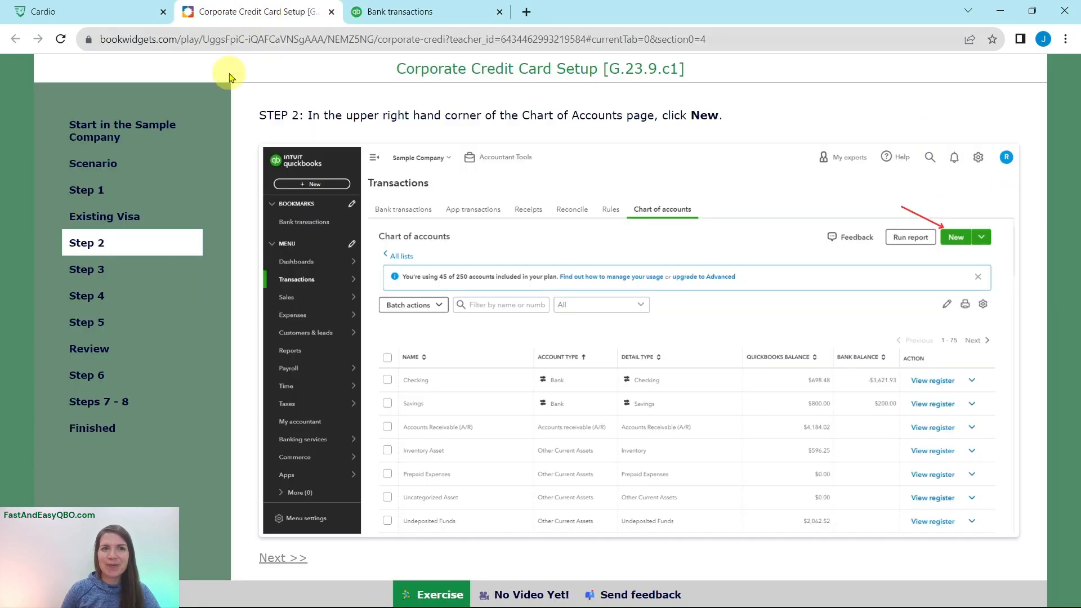
{"action": "left_click", "coordinate": [80, 272]}
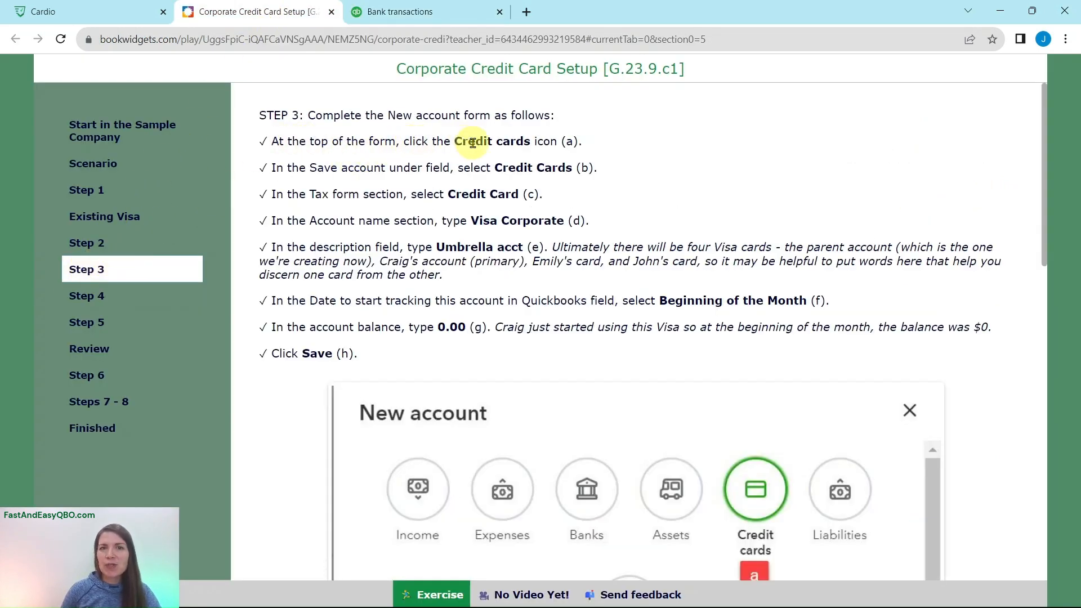
{"action": "left_click", "coordinate": [410, 12]}
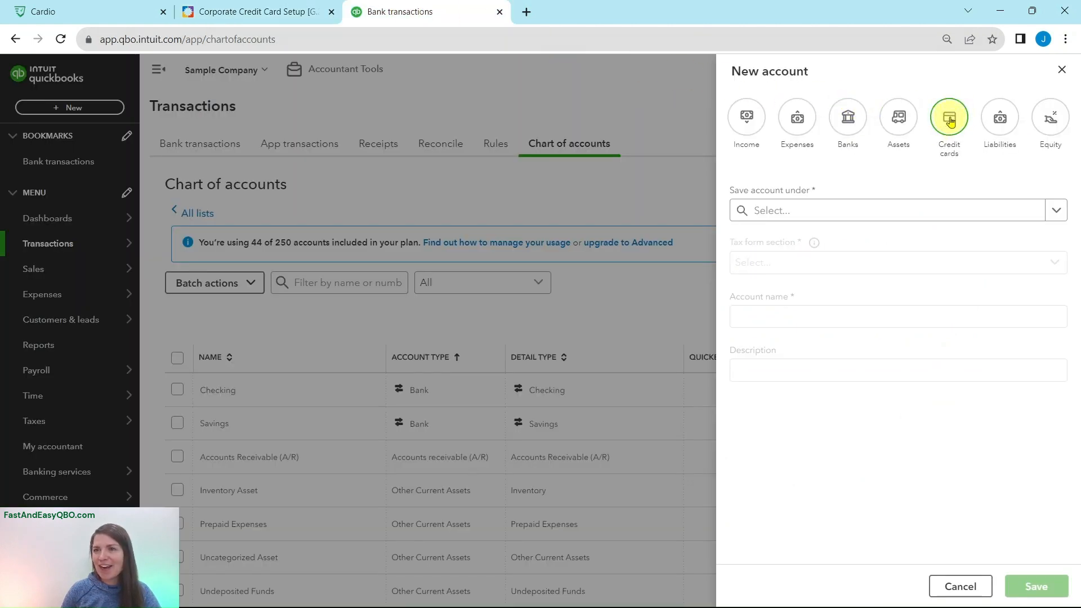
{"action": "left_click", "coordinate": [950, 122]}
- Following the Step 3 instructions, save the new account under Credit Cards and set its tax form section to Credit Card
{"action": "left_click", "coordinate": [258, 14]}
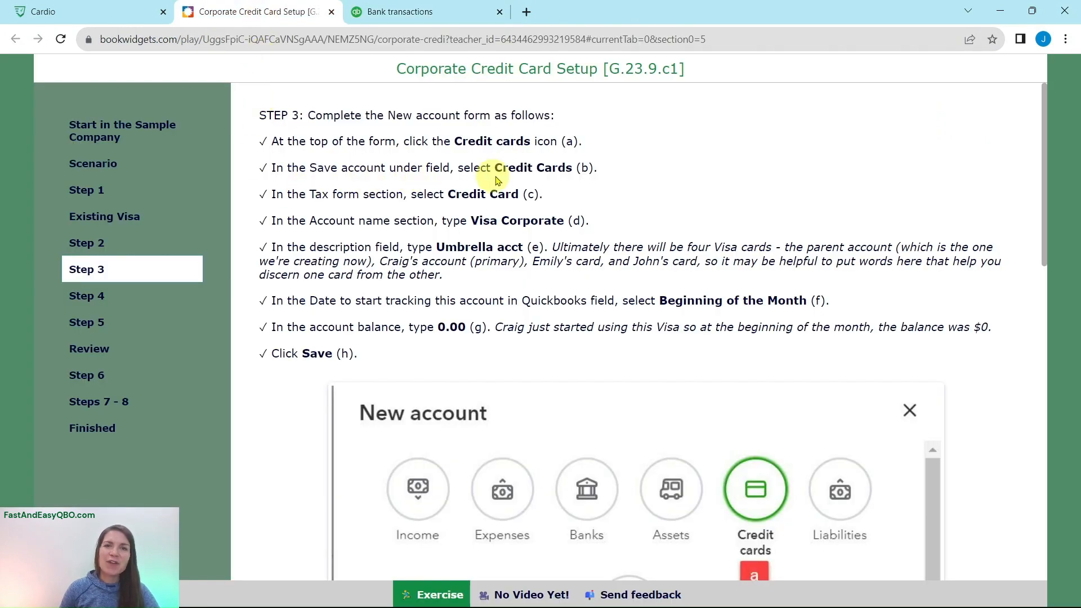
{"action": "left_click", "coordinate": [428, 12]}
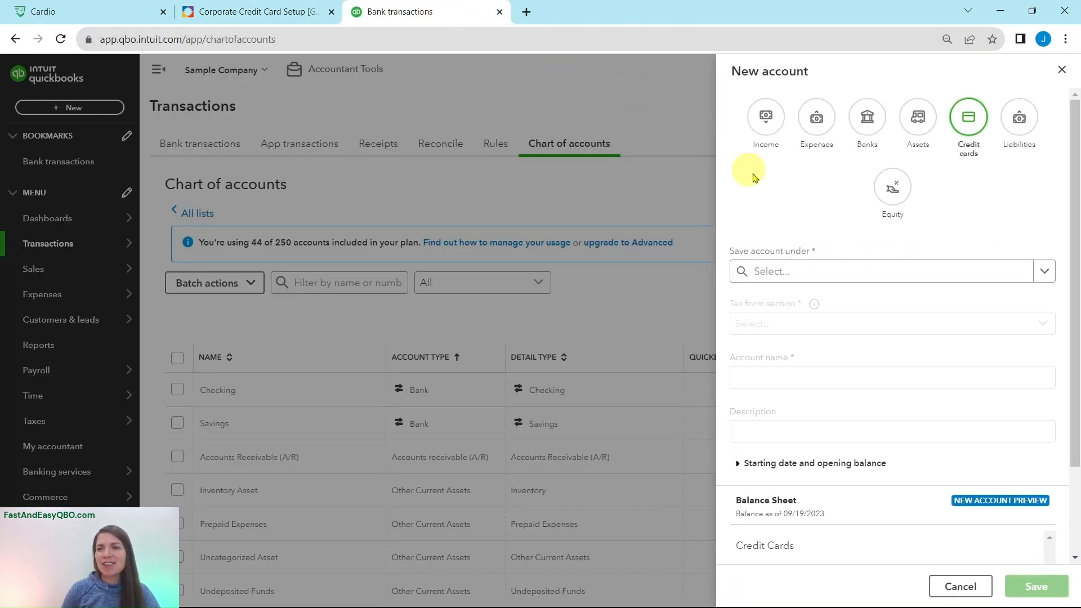
{"action": "left_click", "coordinate": [836, 272]}
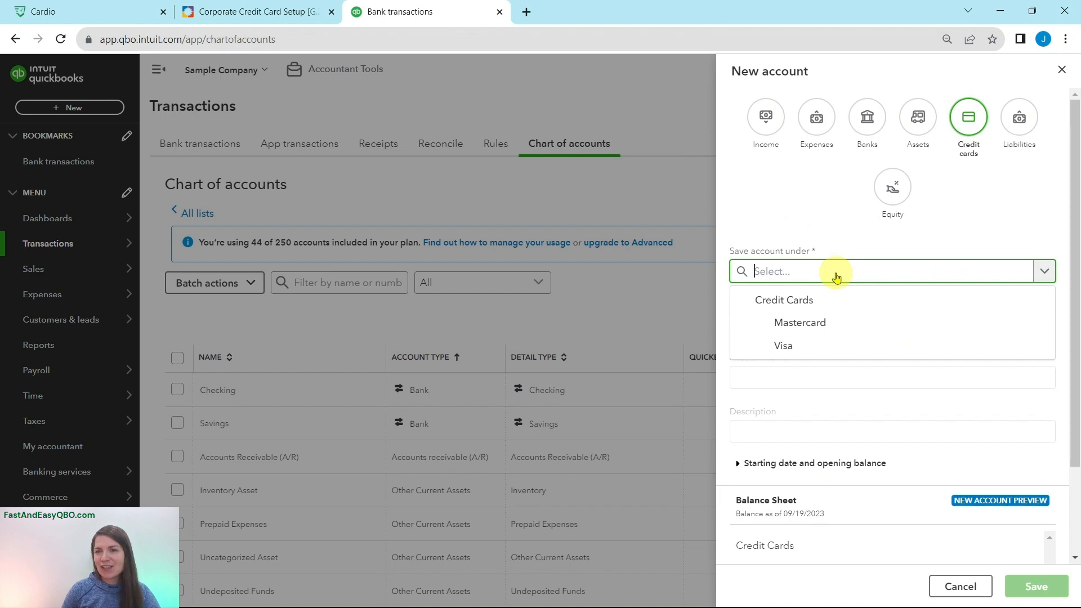
{"action": "left_click", "coordinate": [781, 302]}
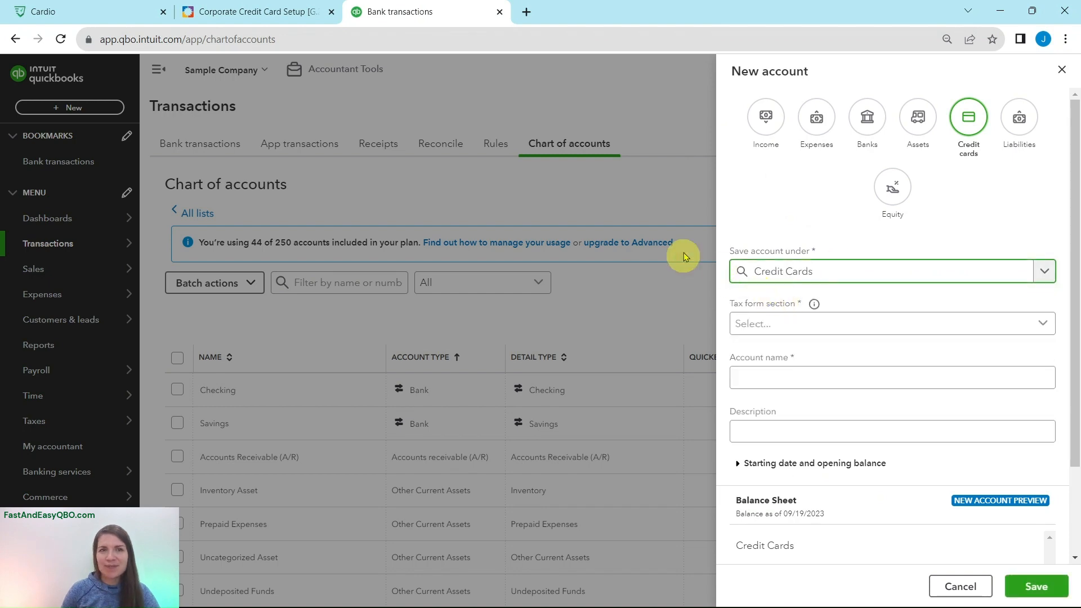
{"action": "left_click", "coordinate": [288, 11]}
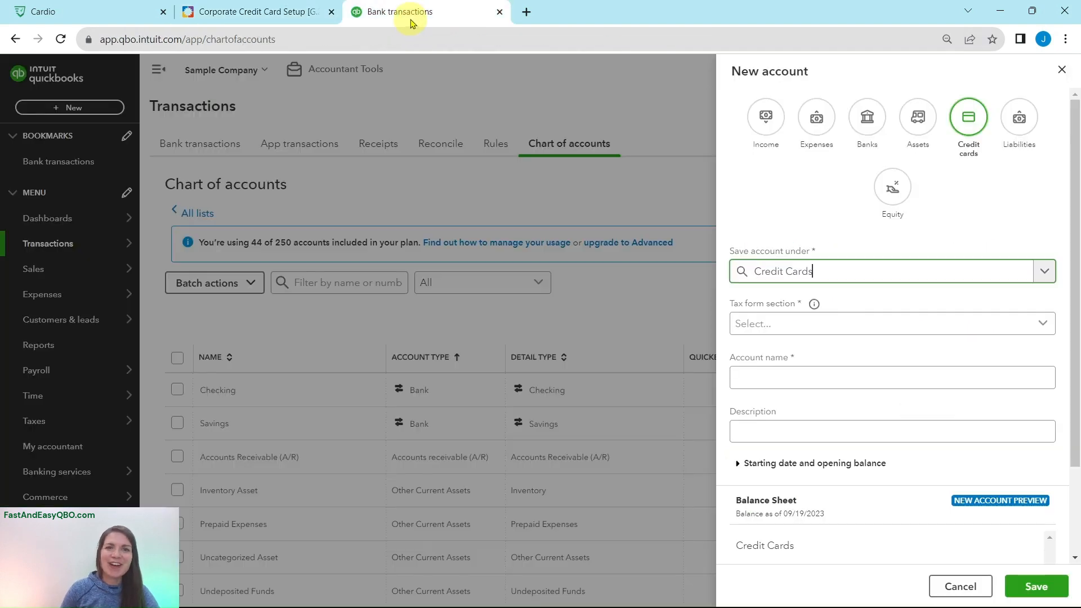
{"action": "left_click", "coordinate": [400, 11]}
{"action": "left_click", "coordinate": [781, 327]}
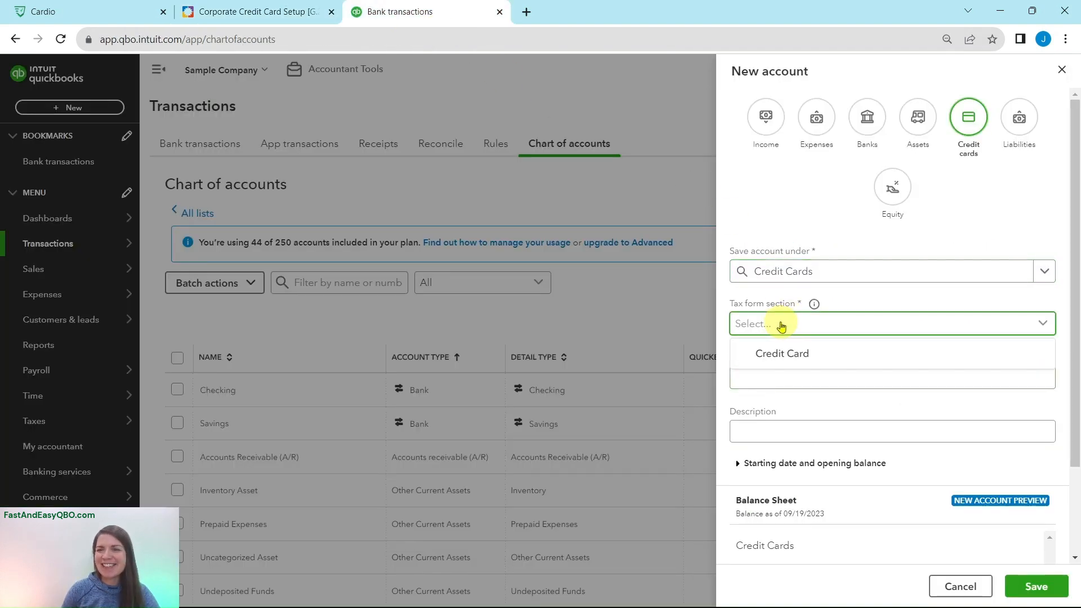
{"action": "left_click", "coordinate": [784, 354]}
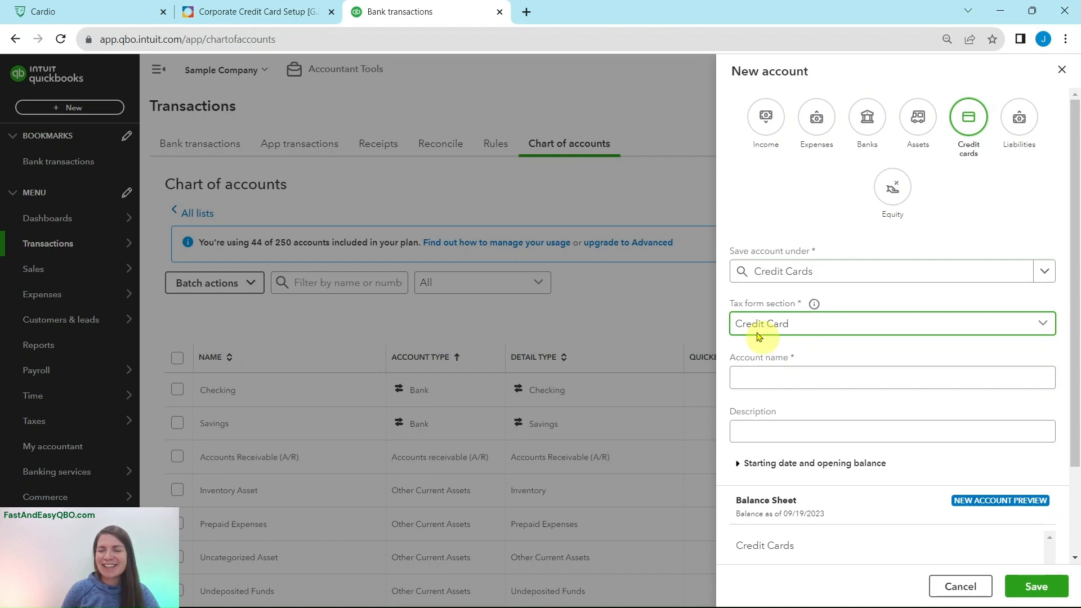
- Check the account name in the Step 3 instructions and name the new account Visa Corporate
{"action": "left_click", "coordinate": [329, 16]}
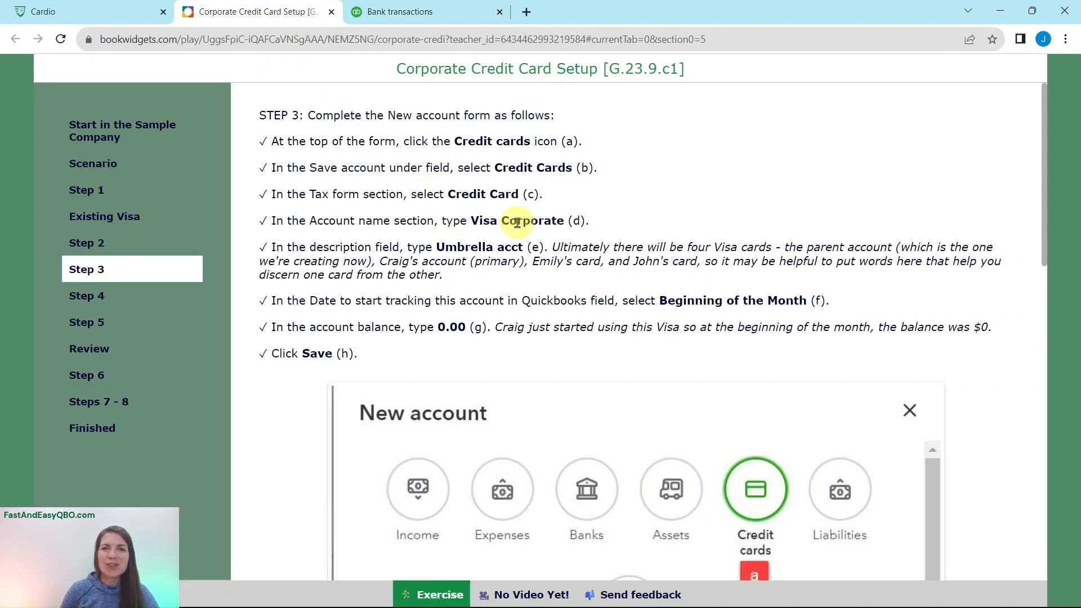
{"action": "left_click", "coordinate": [449, 19]}
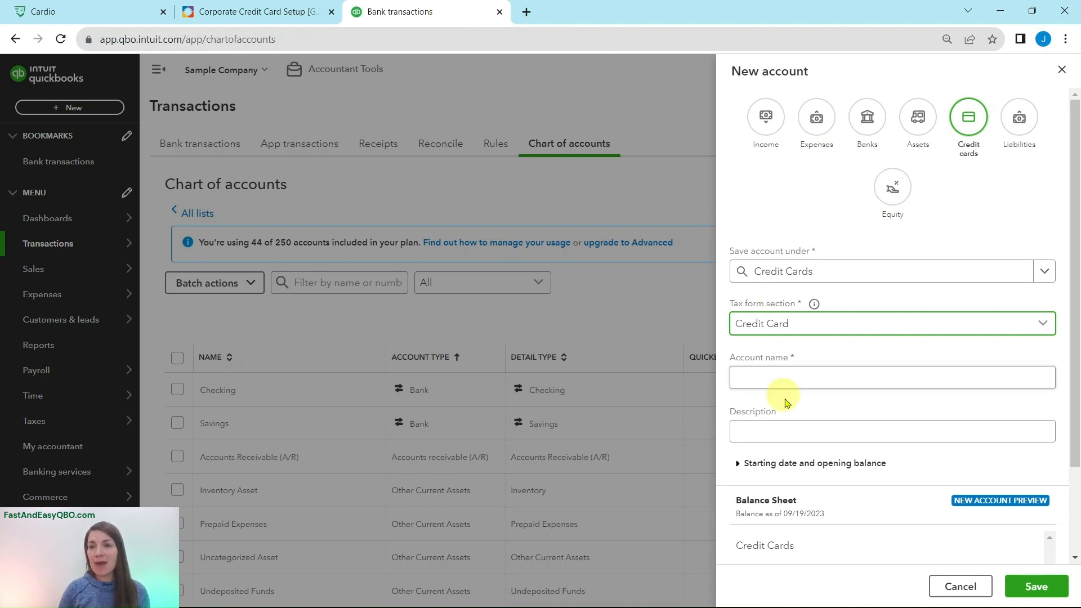
{"action": "left_click", "coordinate": [794, 379]}
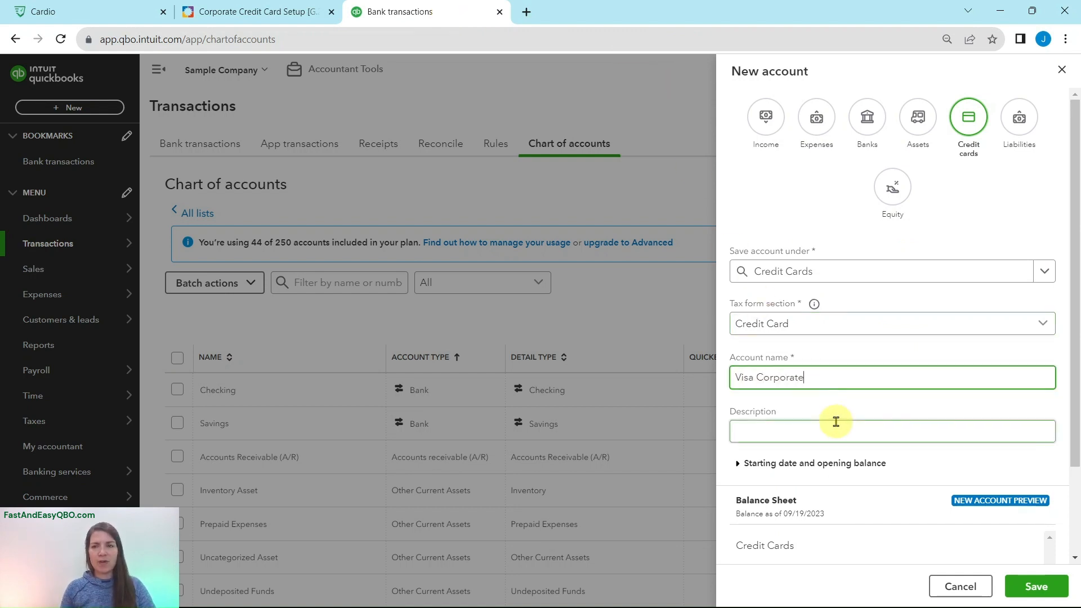
- Check the description in the Step 3 instructions and describe the new QuickBooks account as Umbrella Acct
{"action": "left_click", "coordinate": [250, 11]}
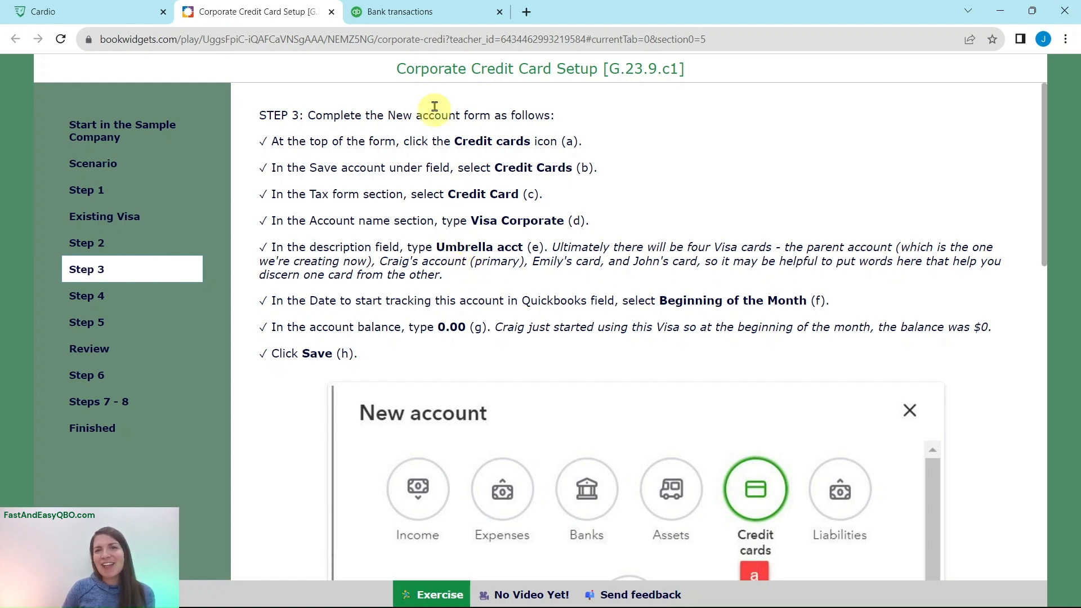
{"action": "left_click", "coordinate": [444, 18]}
{"action": "left_click", "coordinate": [834, 429]}
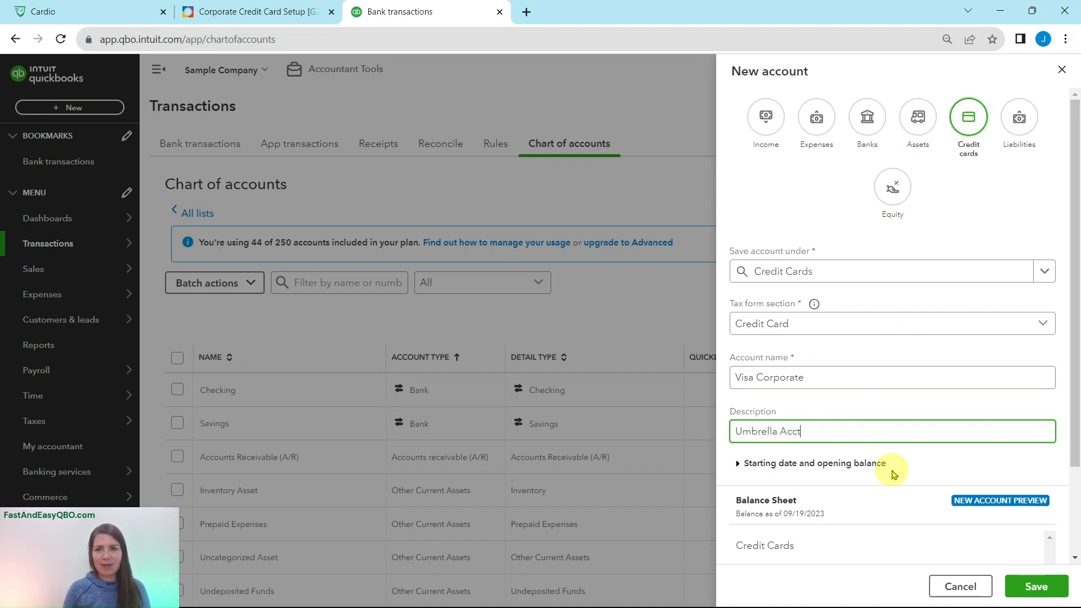
- Following the Step 3 instructions, start tracking the account from Beginning of this month with a 0 balance and save it
{"action": "left_click", "coordinate": [274, 12]}
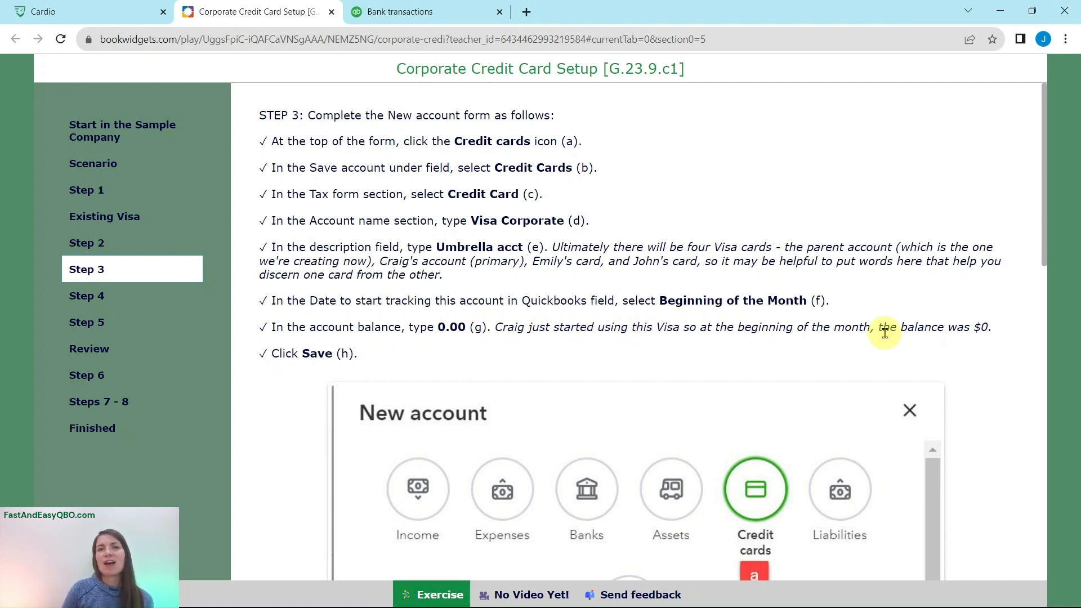
{"action": "left_click", "coordinate": [444, 12]}
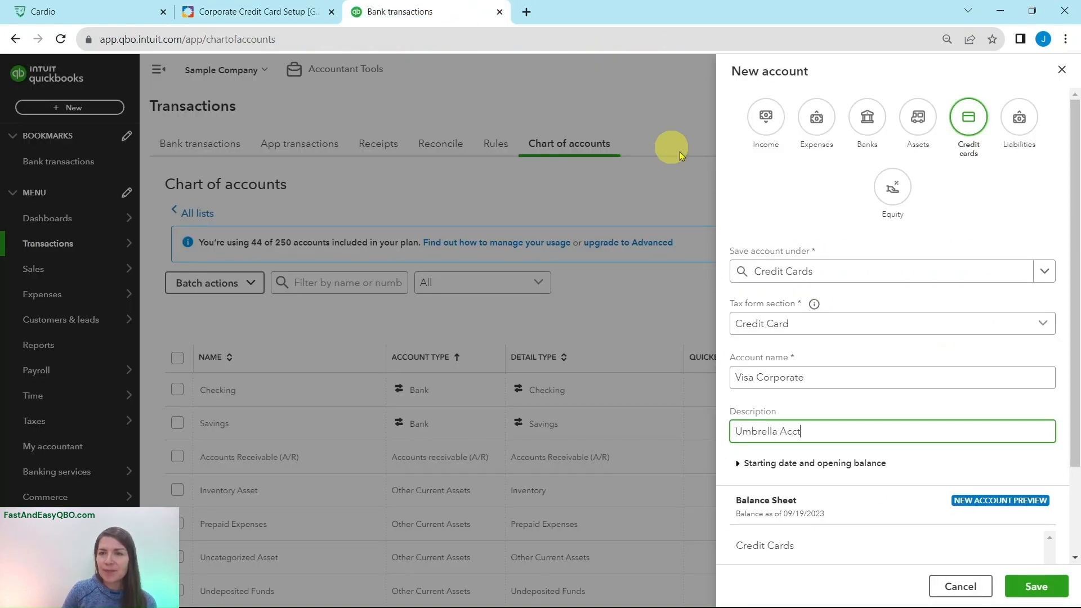
{"action": "left_click", "coordinate": [749, 464]}
{"action": "scroll", "coordinate": [871, 377], "scroll_direction": "down", "scroll_amount": 2}
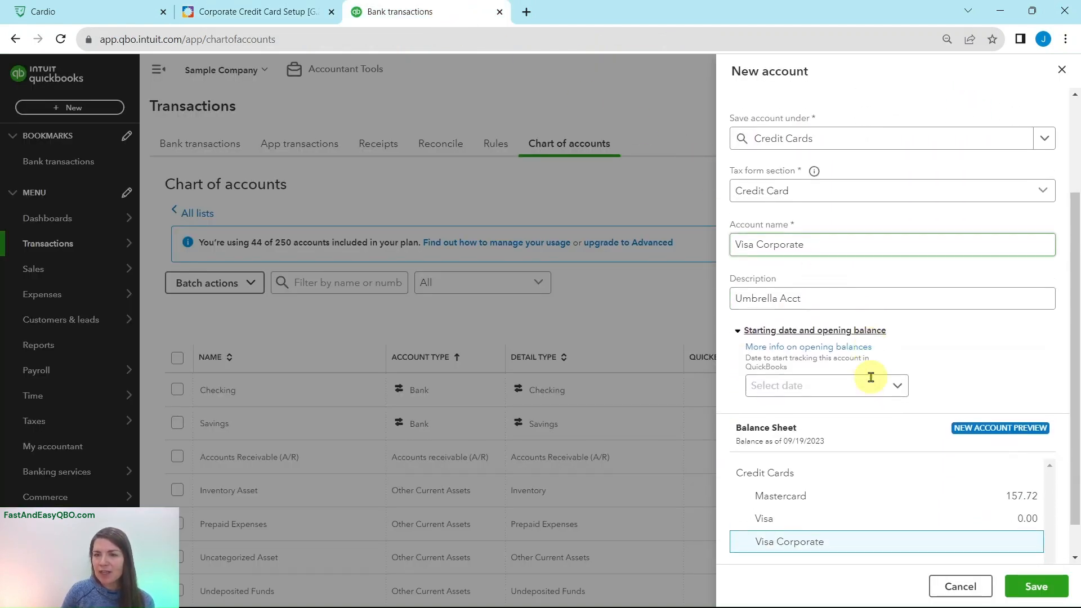
{"action": "left_click", "coordinate": [797, 383]}
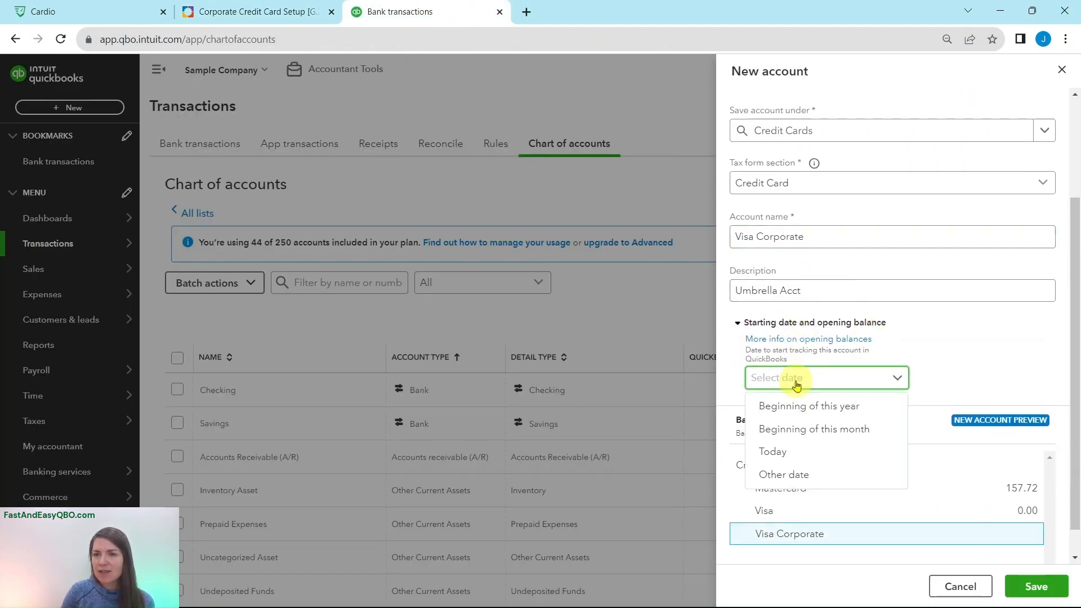
{"action": "left_click", "coordinate": [816, 429]}
{"action": "left_click", "coordinate": [818, 414]}
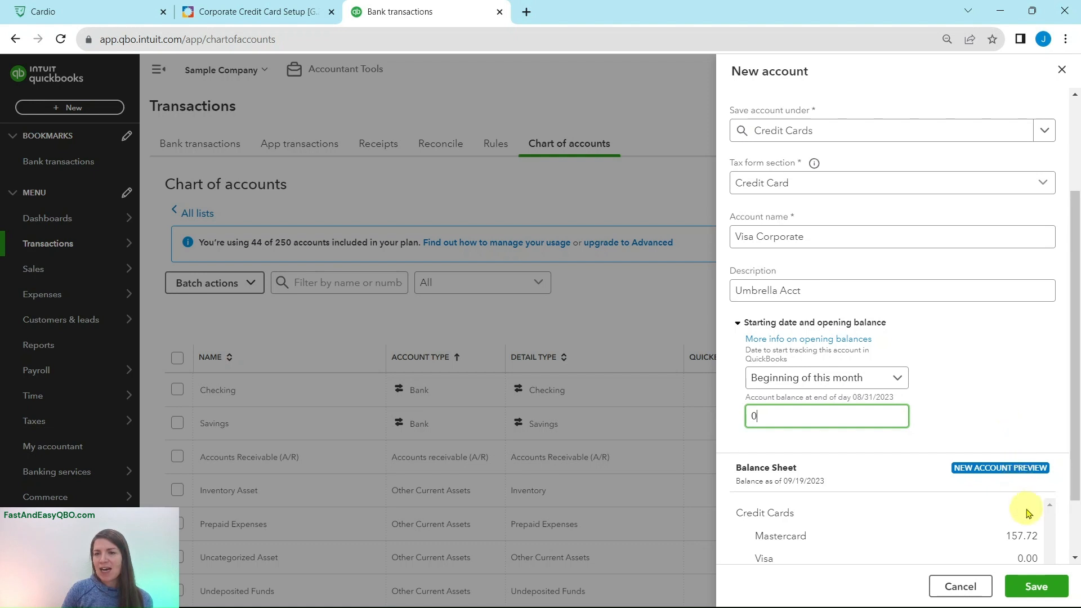
{"action": "left_click", "coordinate": [1038, 593]}
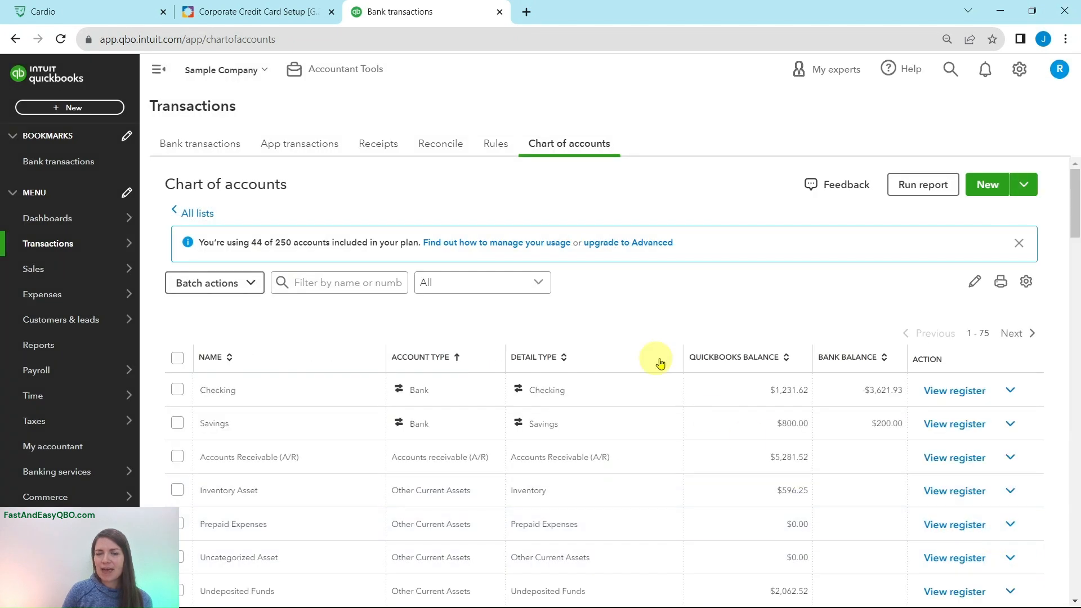
- Read Step 4 of the exercise and open the existing Visa account from the QuickBooks chart of accounts for editing
{"action": "left_click", "coordinate": [240, 12]}
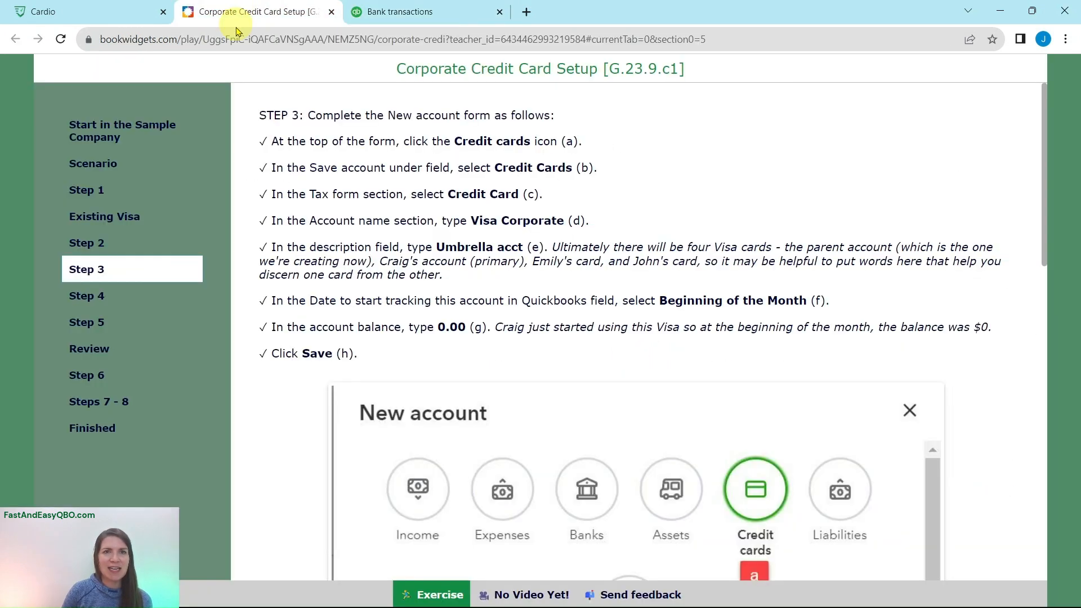
{"action": "left_click", "coordinate": [91, 298]}
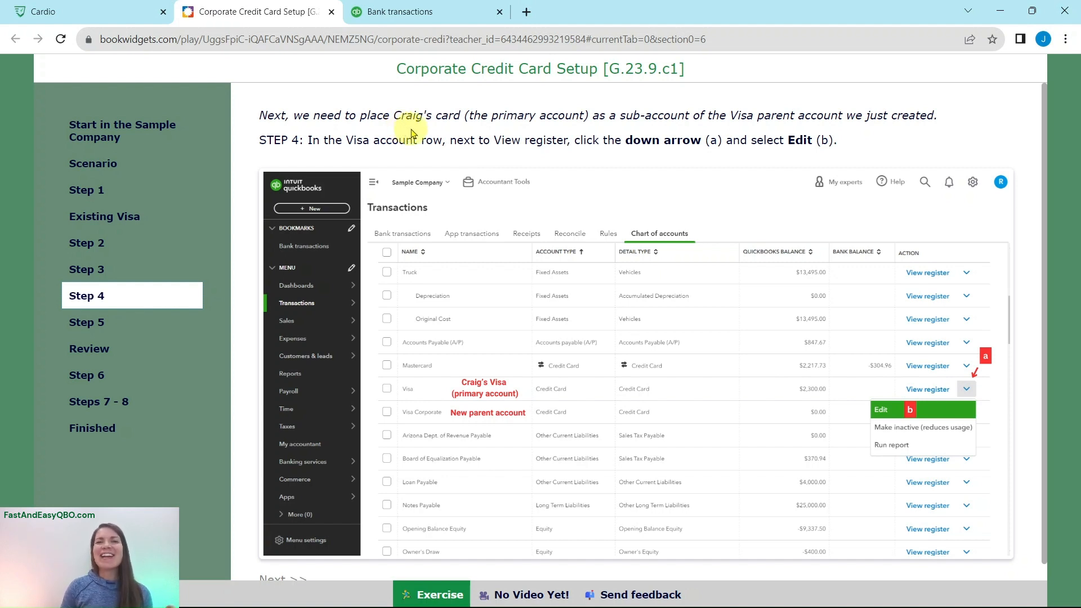
{"action": "left_click", "coordinate": [417, 12]}
{"action": "scroll", "coordinate": [539, 325], "scroll_direction": "down", "scroll_amount": 9}
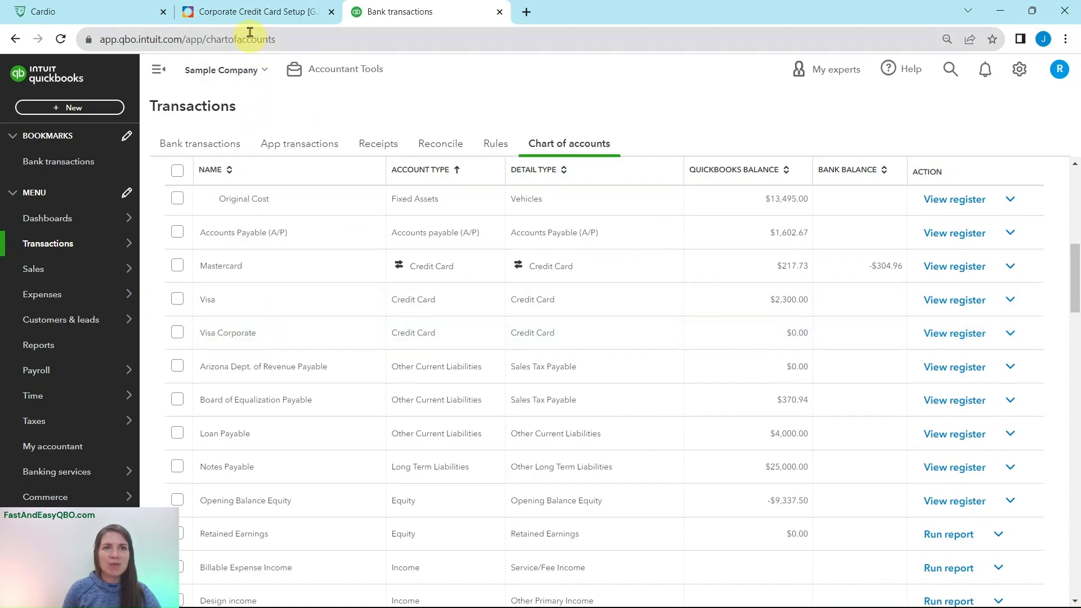
{"action": "left_click", "coordinate": [251, 12]}
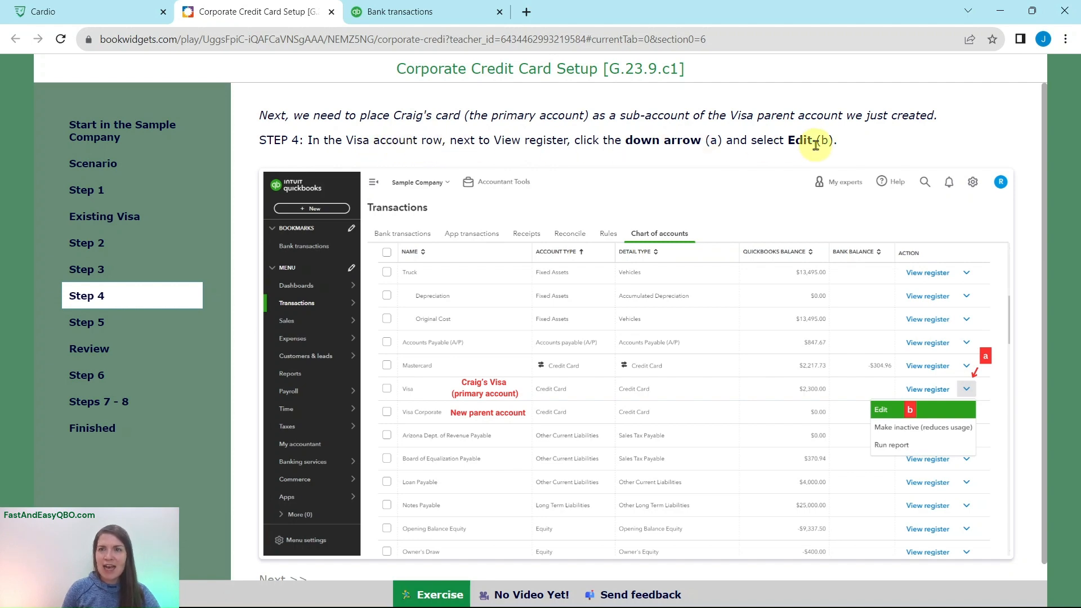
{"action": "left_click", "coordinate": [397, 12]}
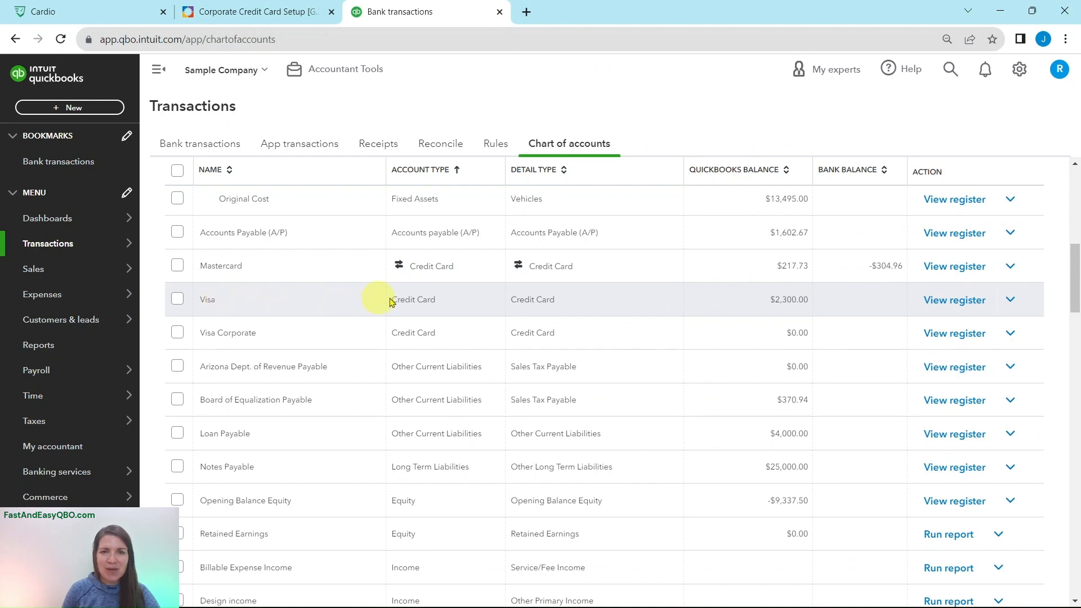
{"action": "left_click", "coordinate": [1010, 301]}
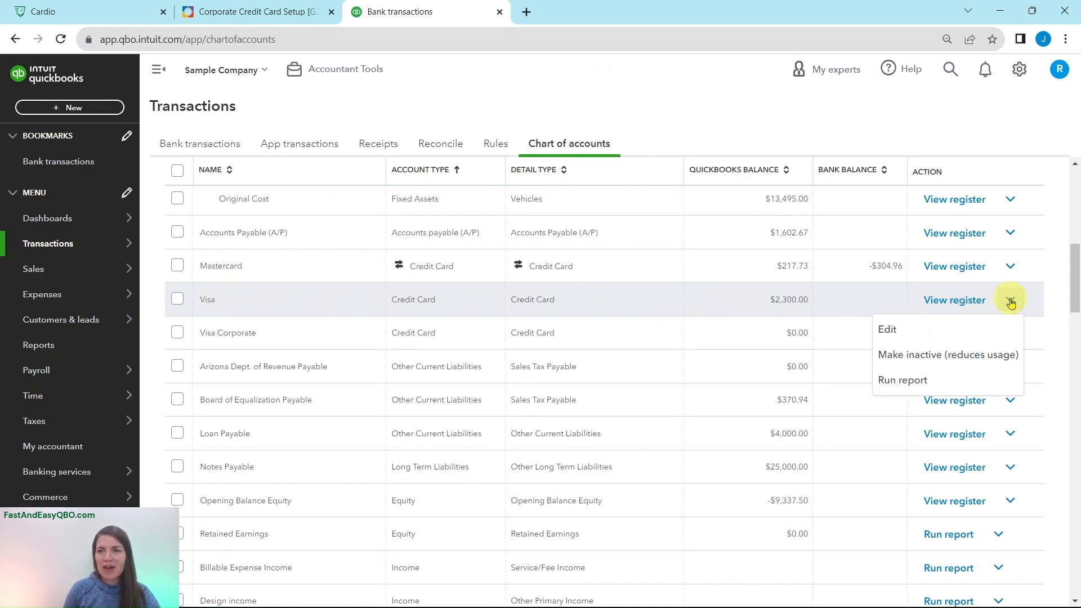
{"action": "left_click", "coordinate": [911, 332]}
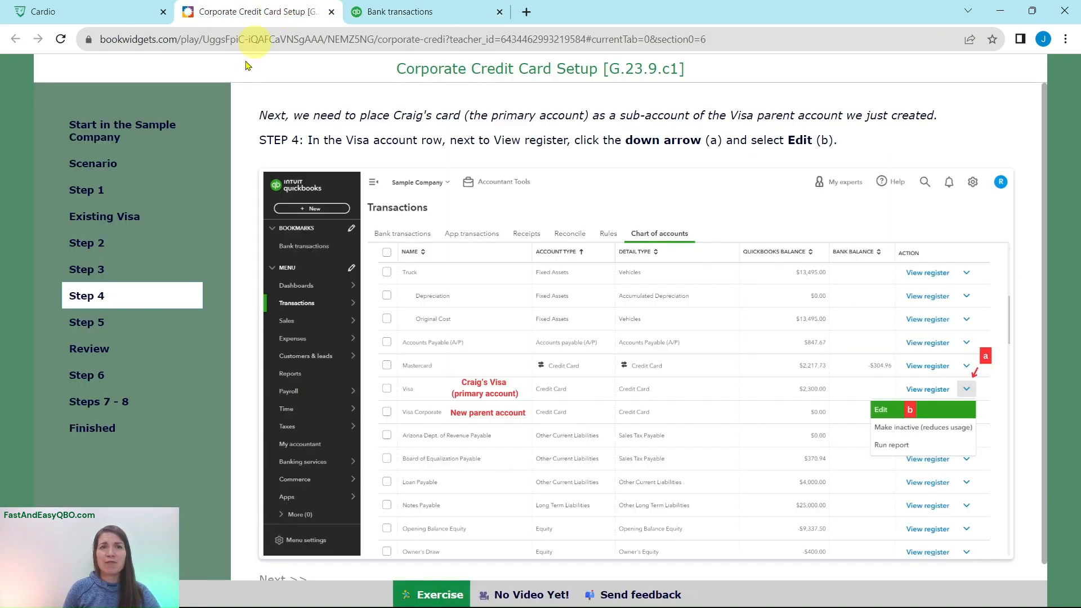
- Read Step 5 of the exercise and save the QuickBooks Visa account as a sub-account under Visa Corporate
{"action": "left_click", "coordinate": [265, 12]}
{"action": "left_click", "coordinate": [100, 334]}
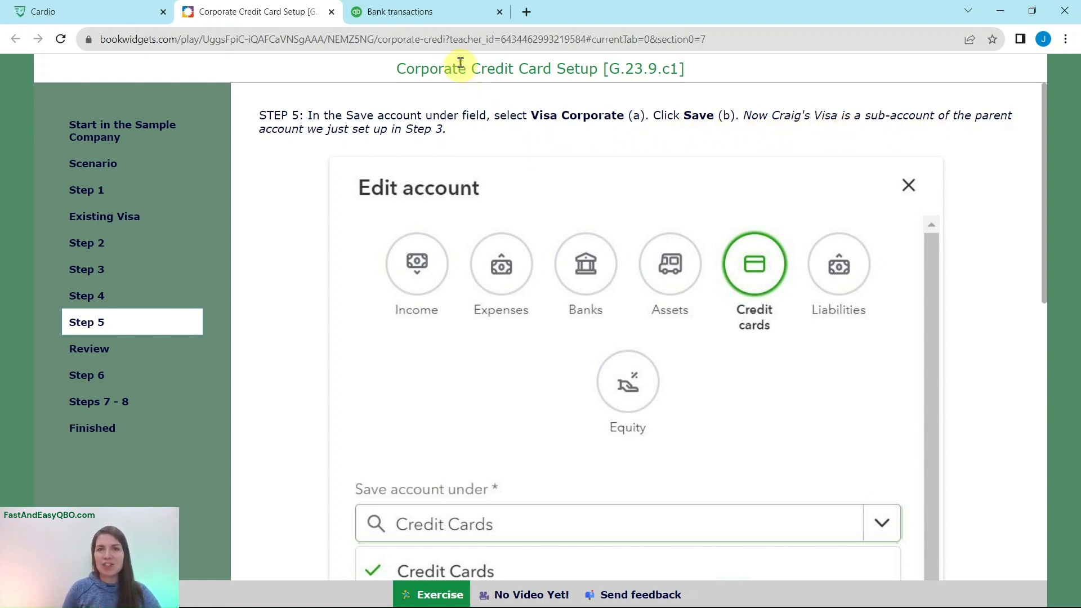
{"action": "left_click", "coordinate": [453, 13]}
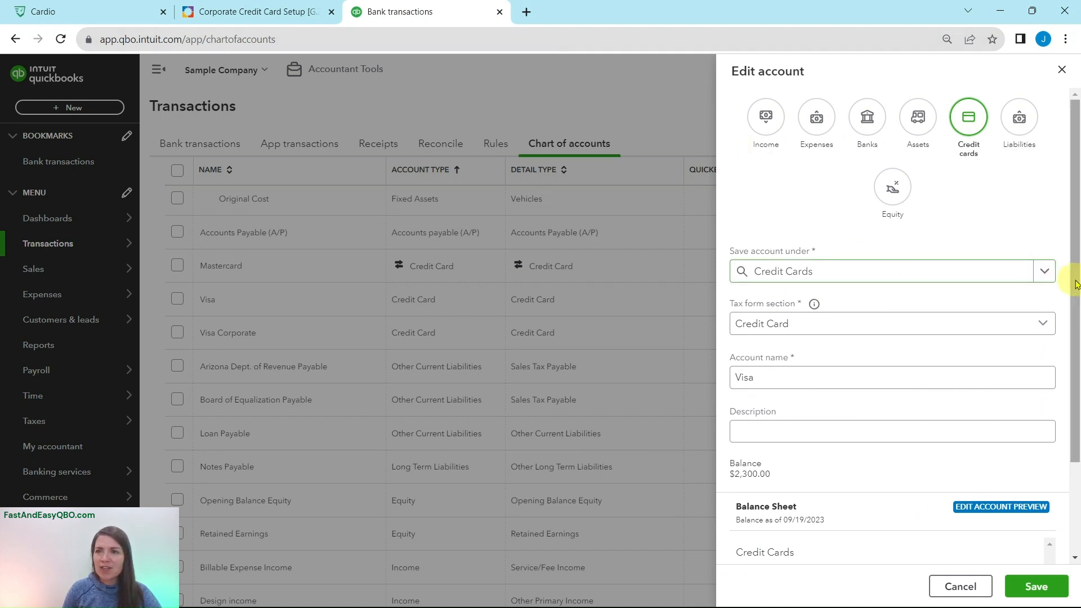
{"action": "left_click", "coordinate": [1044, 272]}
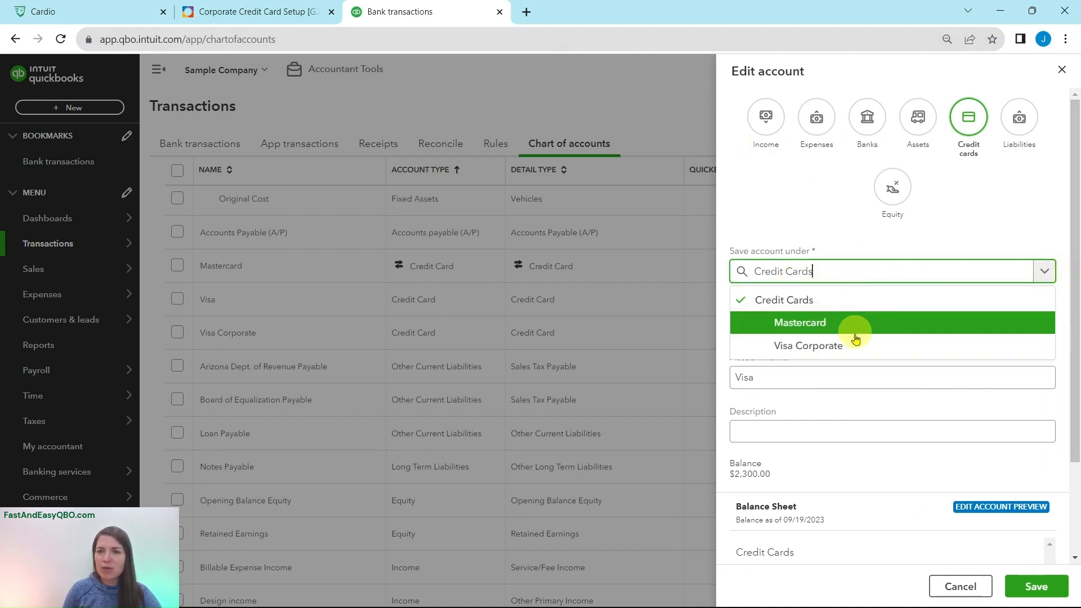
{"action": "left_click", "coordinate": [797, 346]}
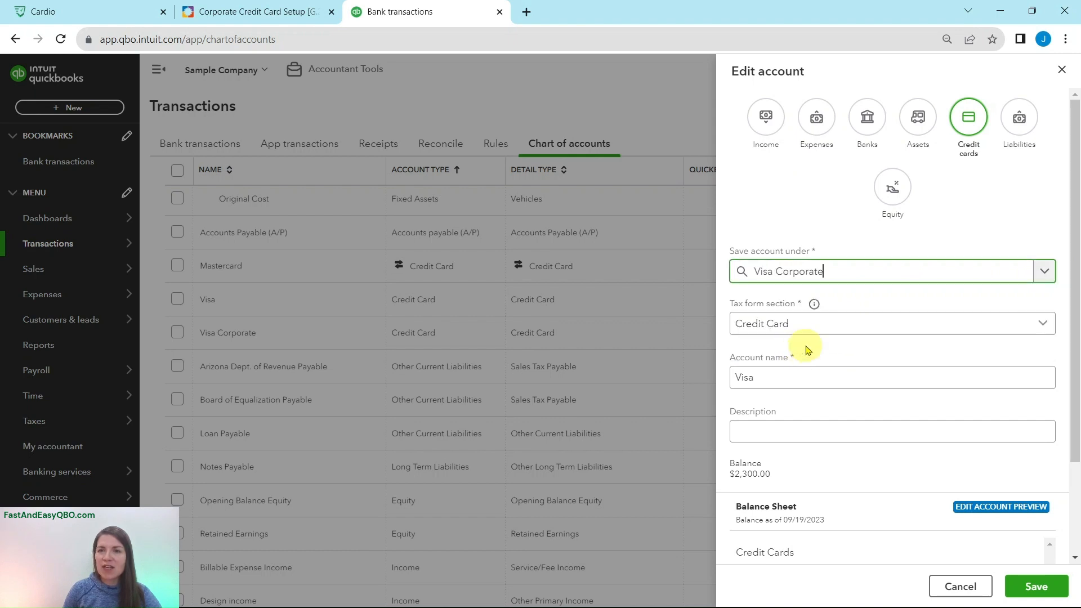
{"action": "left_click", "coordinate": [1044, 592]}
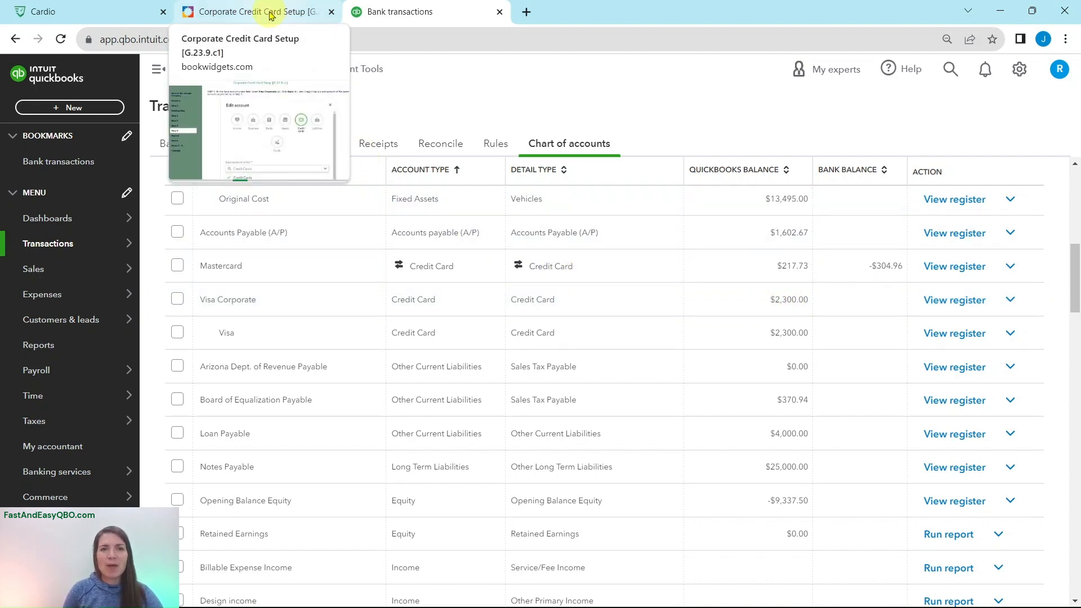
- Read the Review and Step 6 pages of the exercise and start another new account in the QuickBooks chart of accounts
{"action": "left_click", "coordinate": [269, 14]}
{"action": "left_click", "coordinate": [123, 349]}
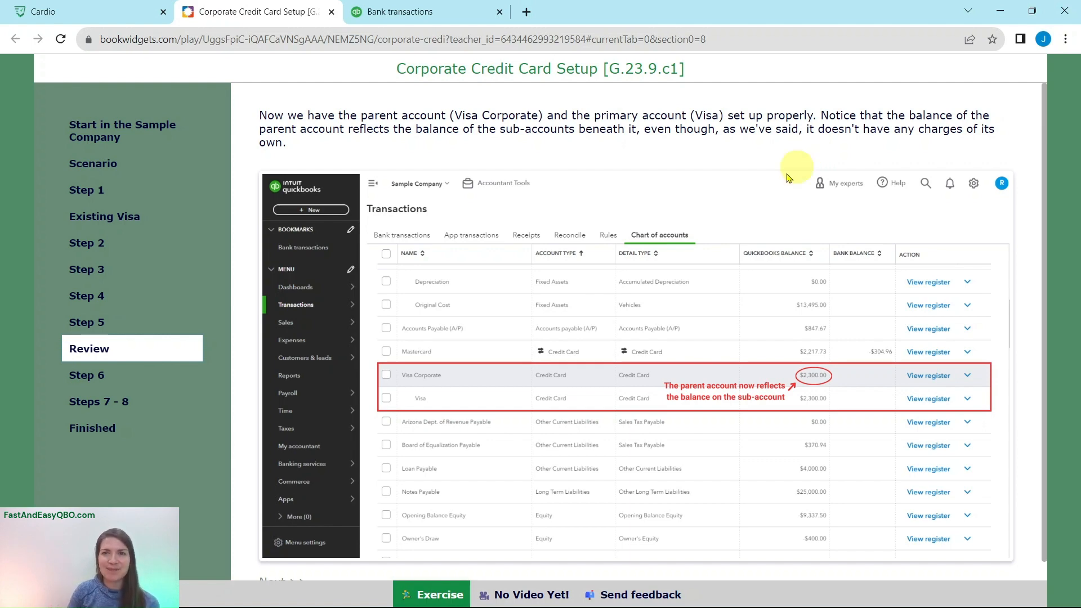
{"action": "left_click", "coordinate": [94, 376]}
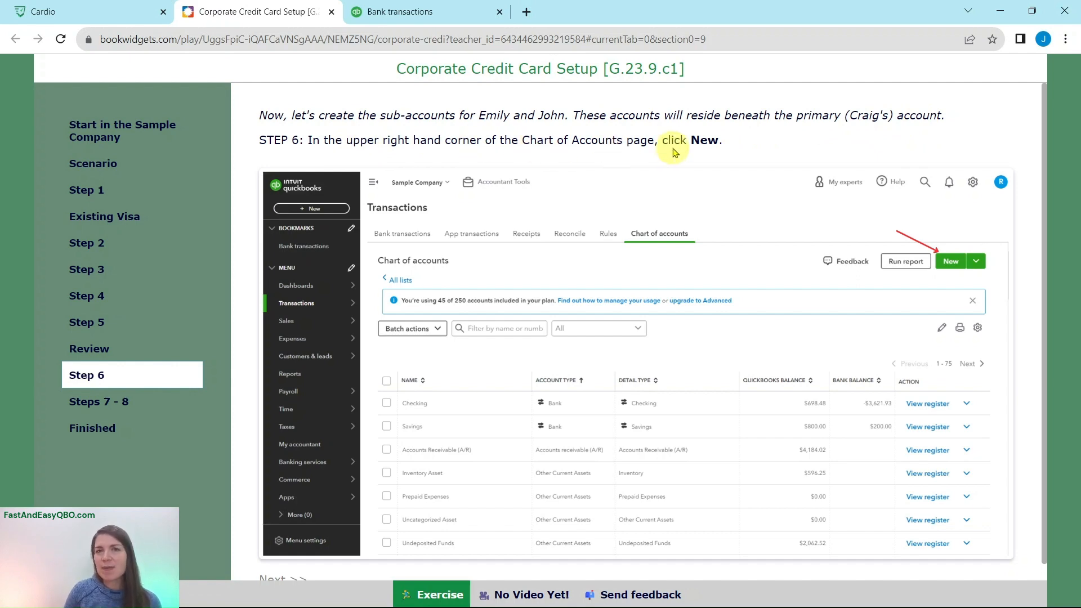
{"action": "left_click", "coordinate": [419, 13]}
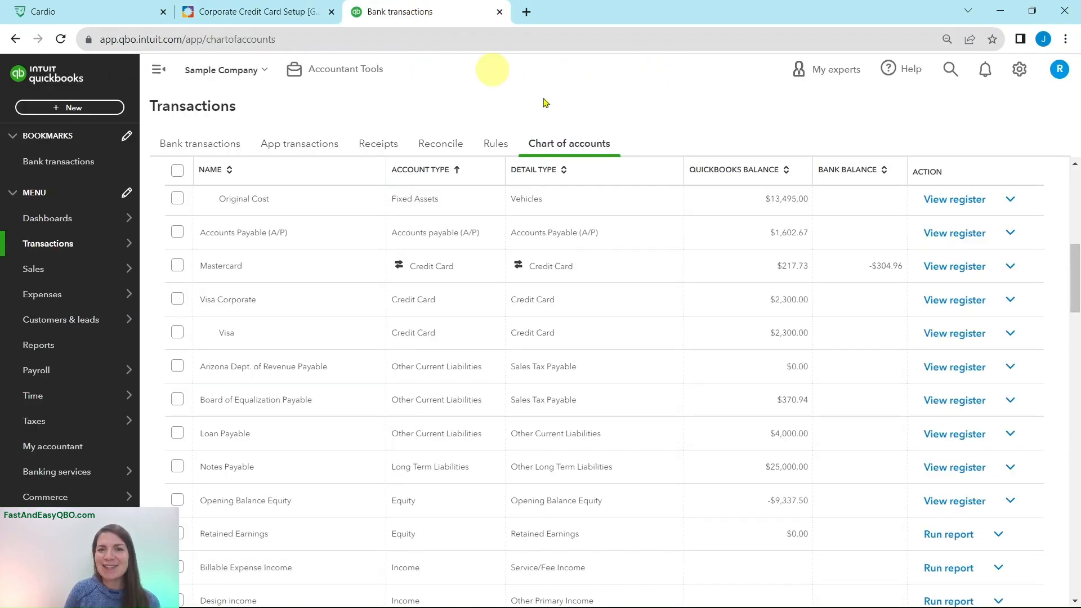
{"action": "scroll", "coordinate": [965, 389], "scroll_direction": "up", "scroll_amount": 10}
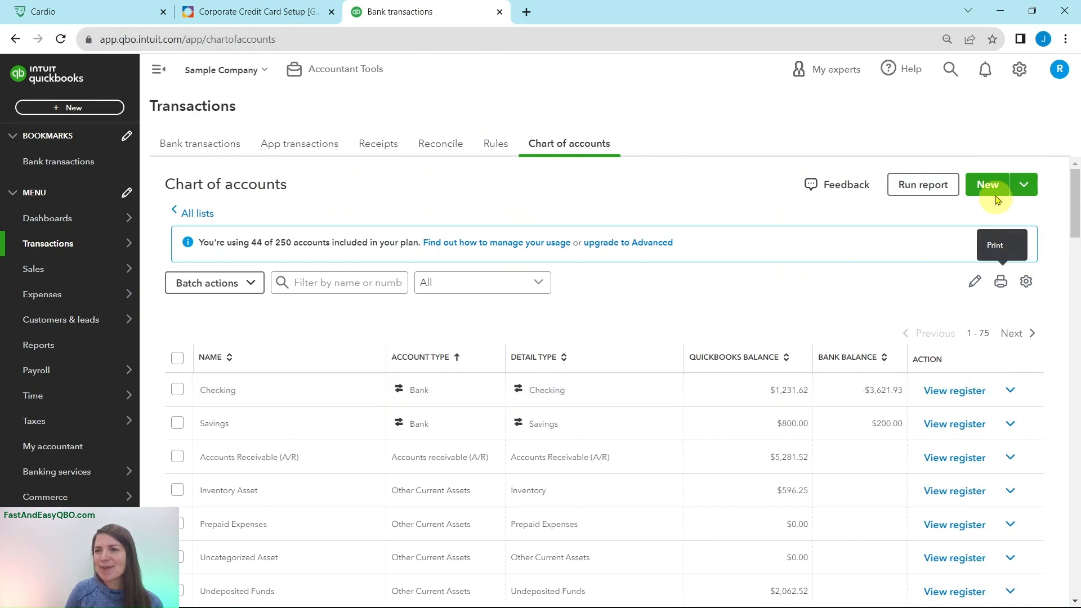
{"action": "left_click", "coordinate": [989, 186]}
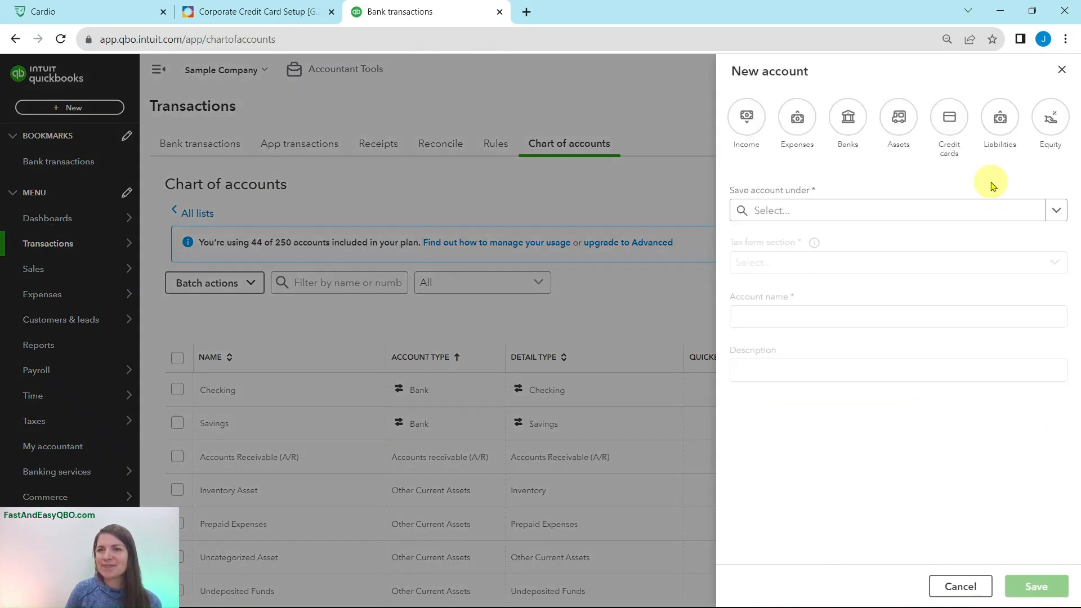
- Read Steps 7 - 8 of the exercise and set the new QuickBooks account's type to Credit cards
{"action": "left_click", "coordinate": [241, 14]}
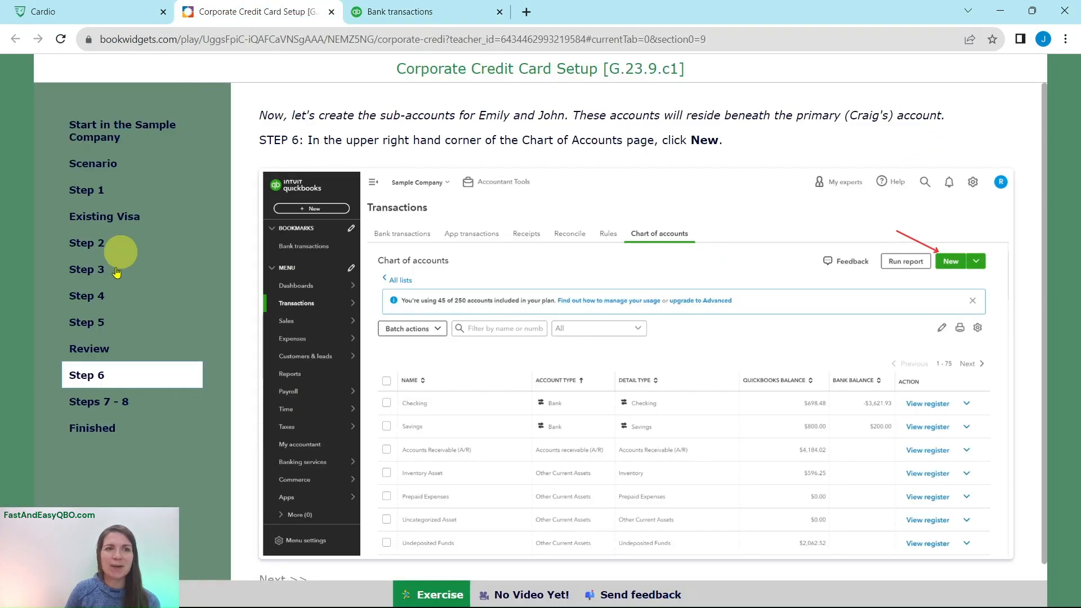
{"action": "left_click", "coordinate": [96, 402]}
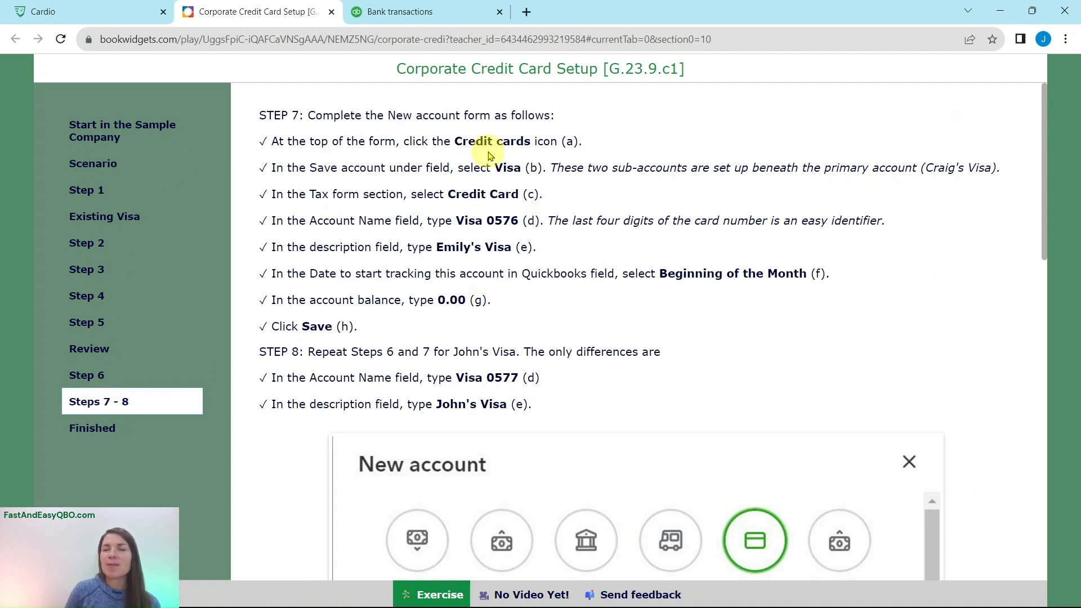
{"action": "left_click", "coordinate": [431, 15]}
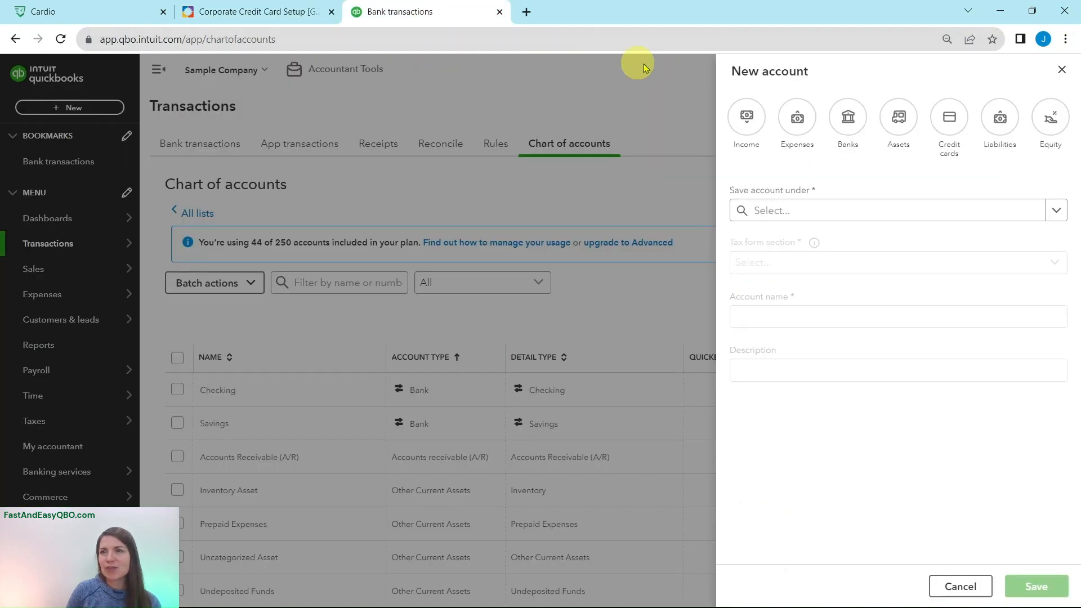
{"action": "left_click", "coordinate": [950, 125]}
- Check the parent account in the Step 7 instructions and place the new QuickBooks account under Visa
{"action": "left_click", "coordinate": [264, 13]}
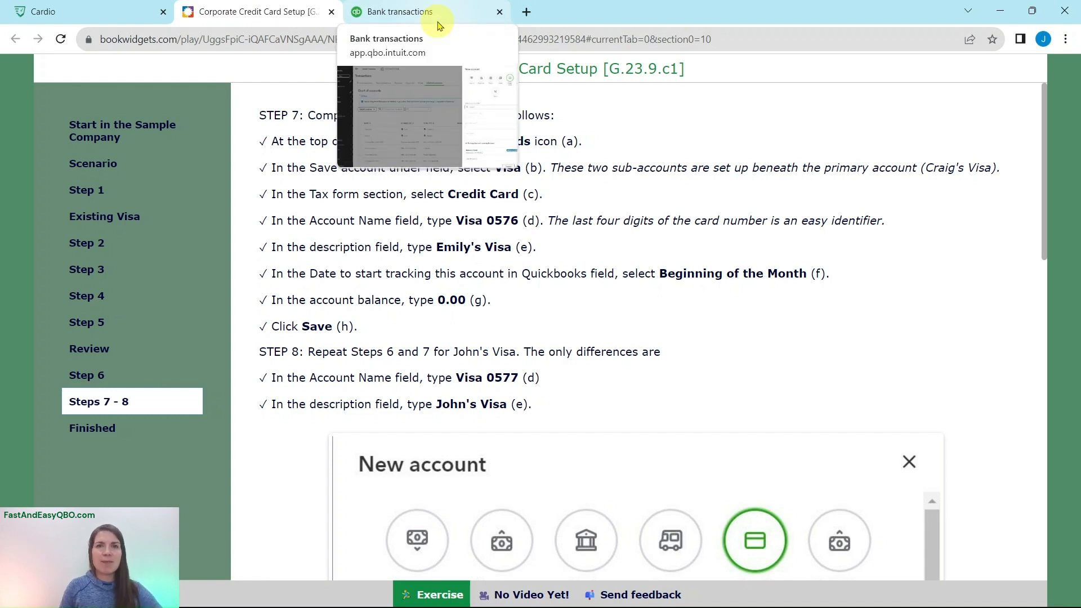
{"action": "left_click", "coordinate": [439, 25]}
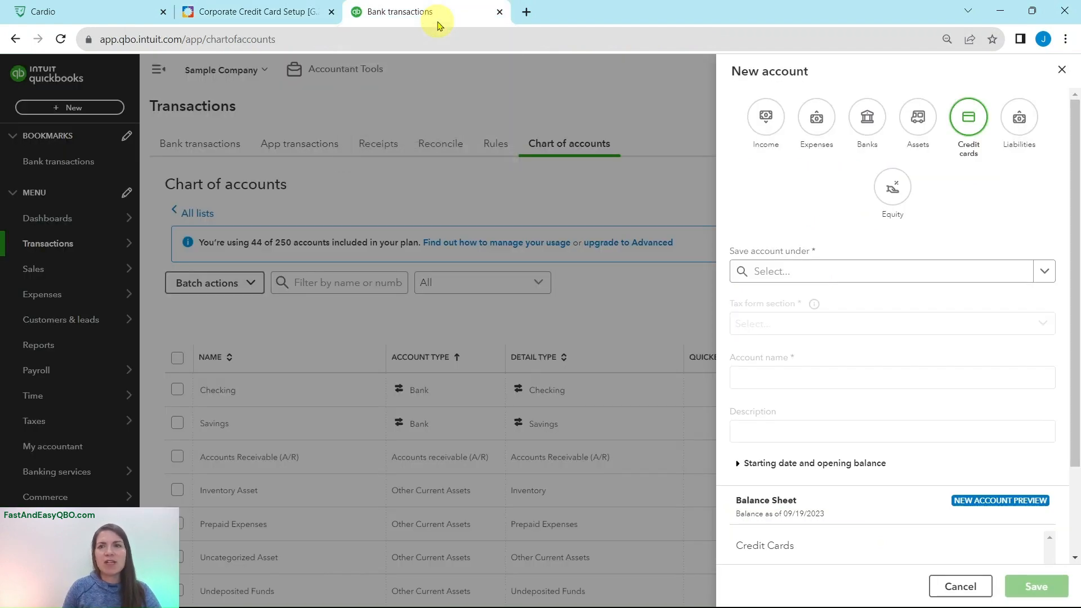
{"action": "left_click", "coordinate": [1046, 272]}
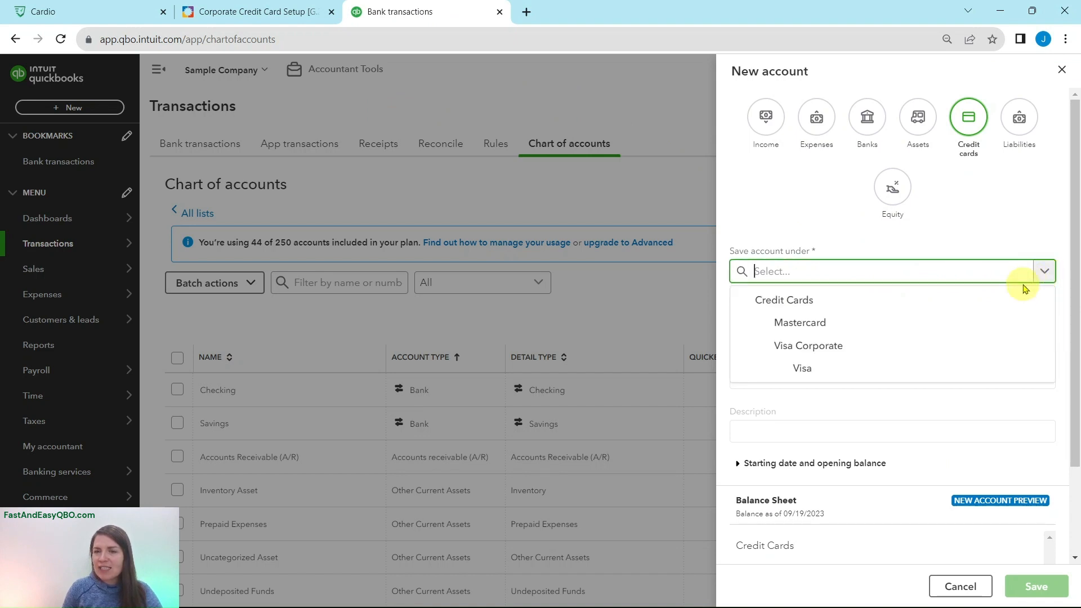
{"action": "left_click", "coordinate": [810, 372]}
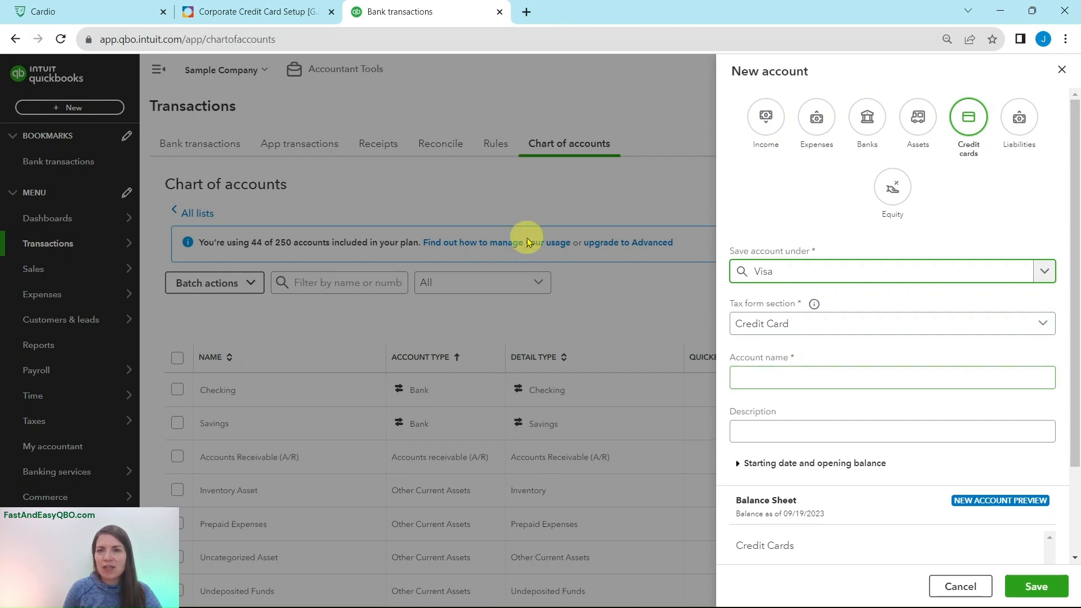
- Check the tax form section and account name in the Step 7 instructions and name the new QuickBooks account Visa 0576
{"action": "left_click", "coordinate": [261, 23]}
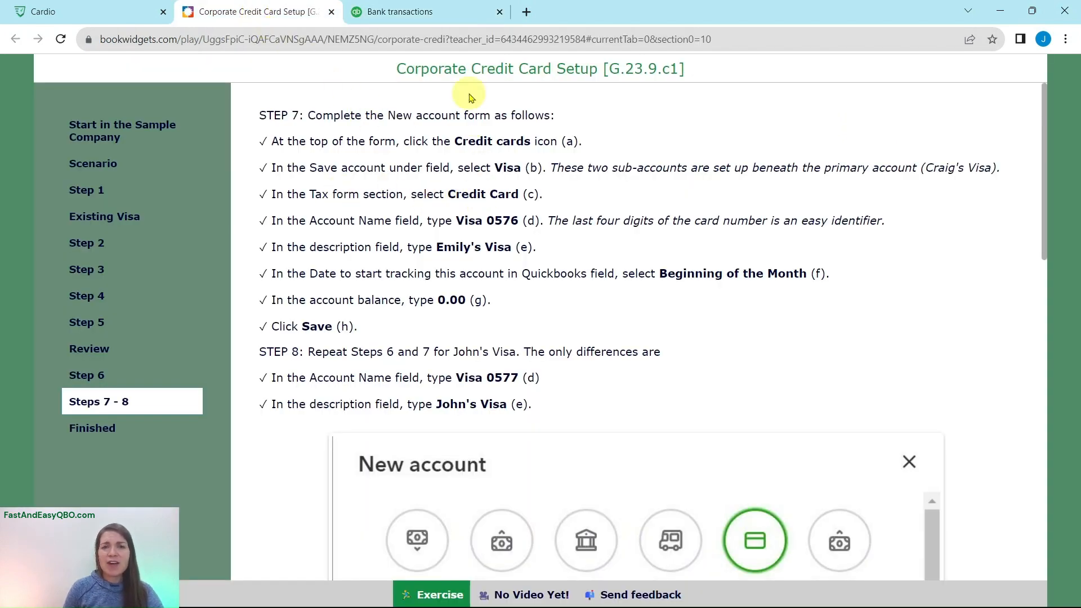
{"action": "left_click", "coordinate": [447, 13]}
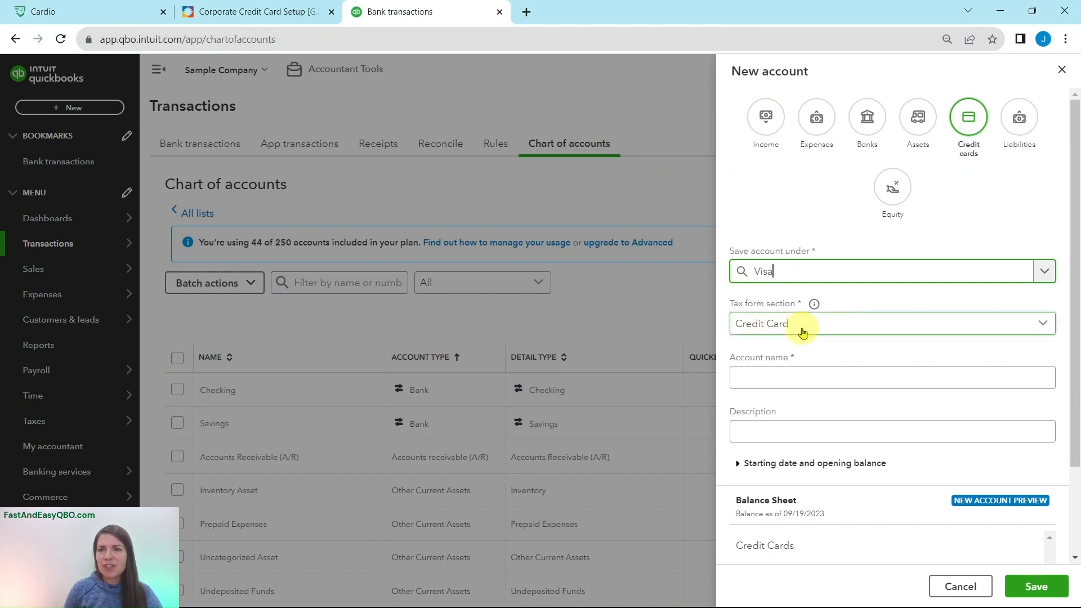
{"action": "left_click", "coordinate": [299, 12]}
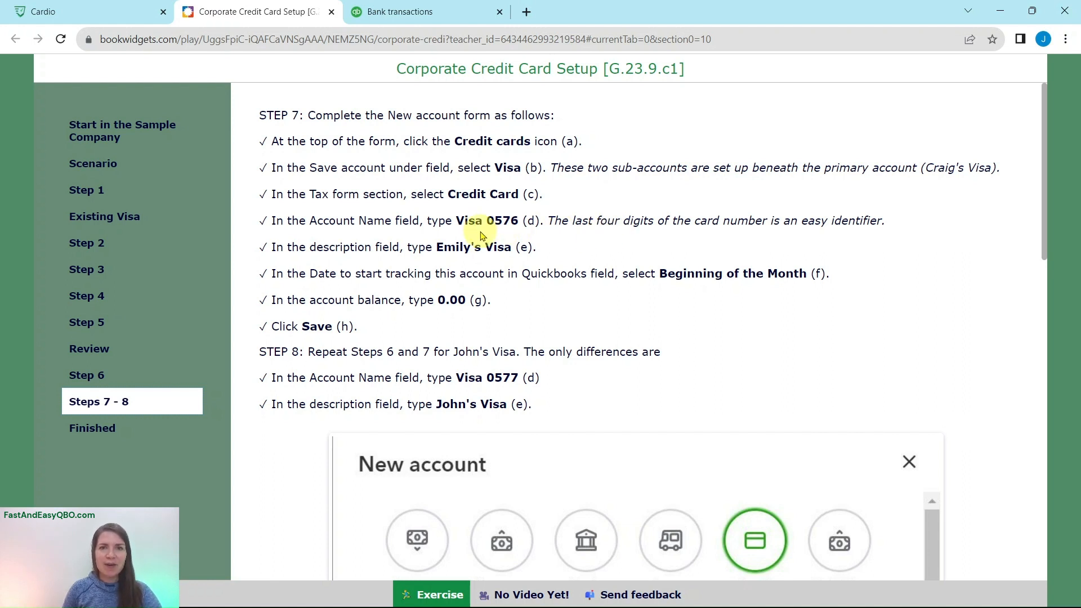
{"action": "left_click", "coordinate": [435, 16]}
{"action": "left_click", "coordinate": [816, 376]}
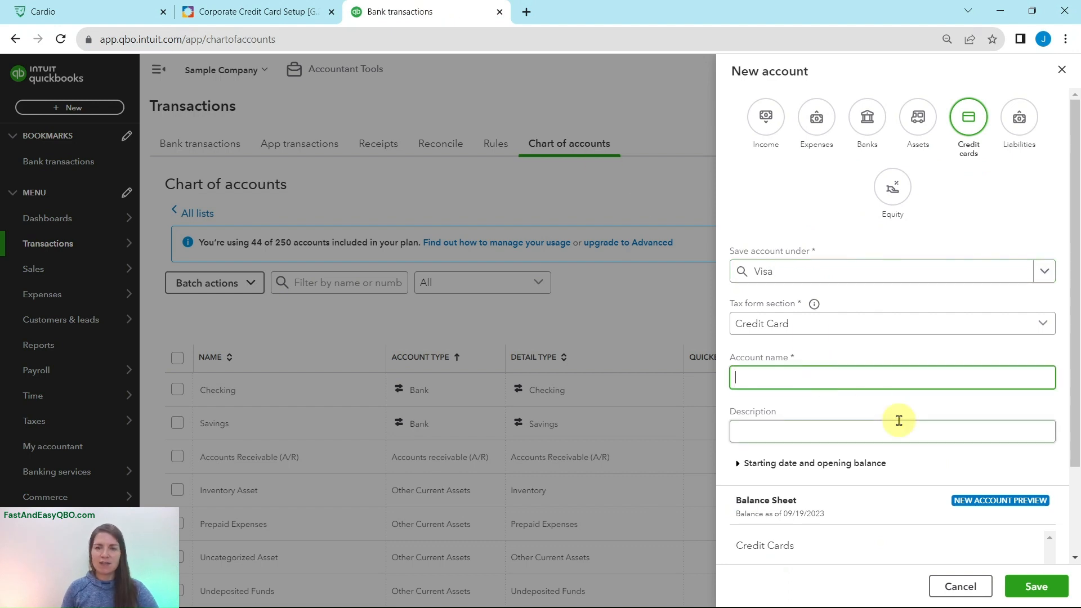
{"action": "type", "text": "Visa 0576"}
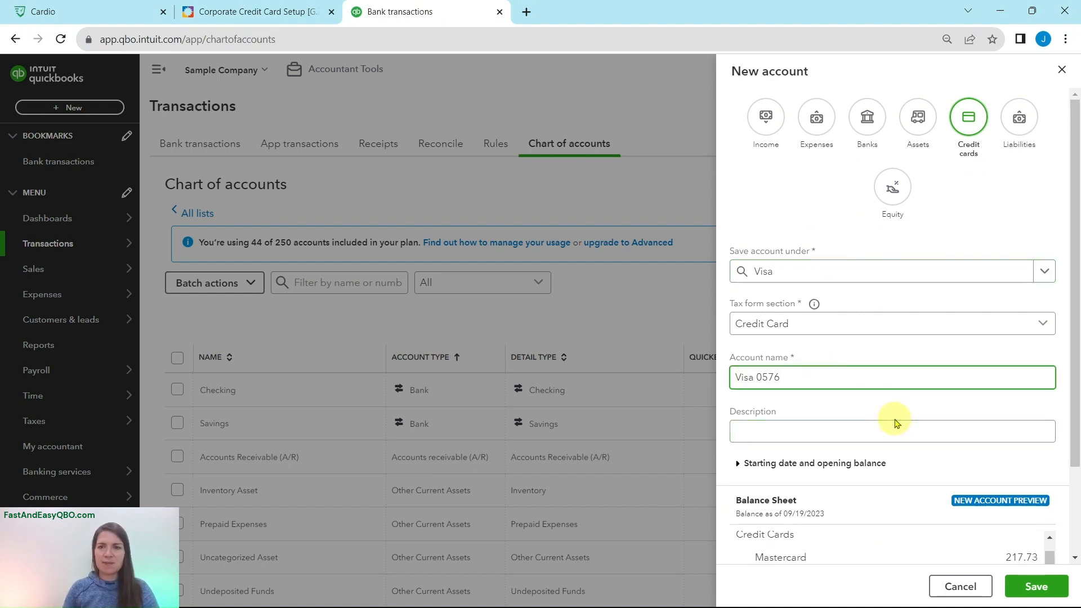
- Check the description in Step 7 of the exercise and describe the Visa 0576 account in QuickBooks as that cardholder's Visa
{"action": "left_click", "coordinate": [276, 11]}
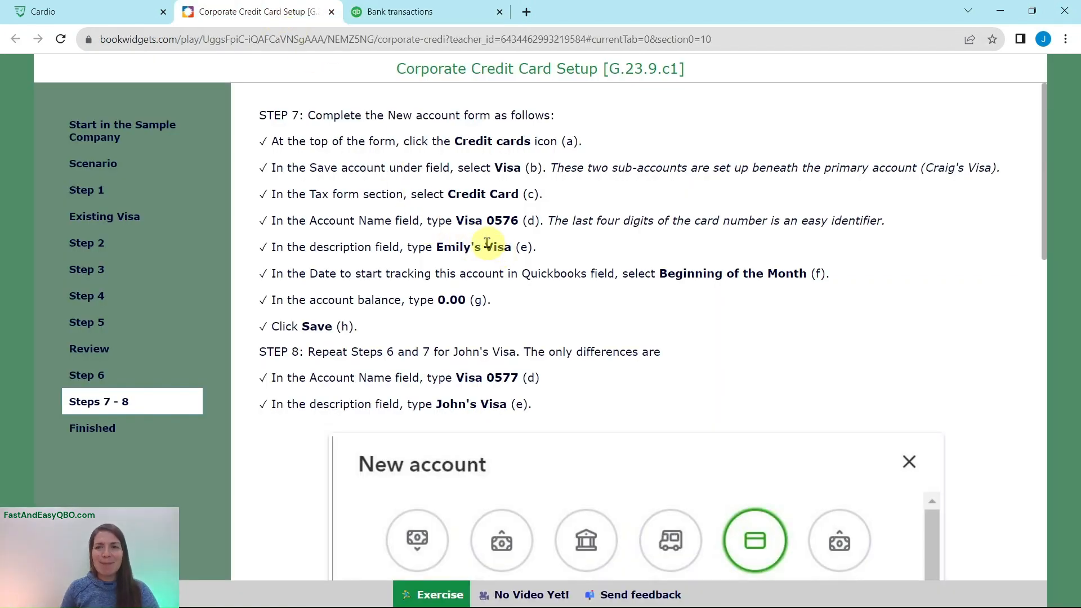
{"action": "left_click", "coordinate": [427, 12]}
{"action": "left_click", "coordinate": [791, 435]}
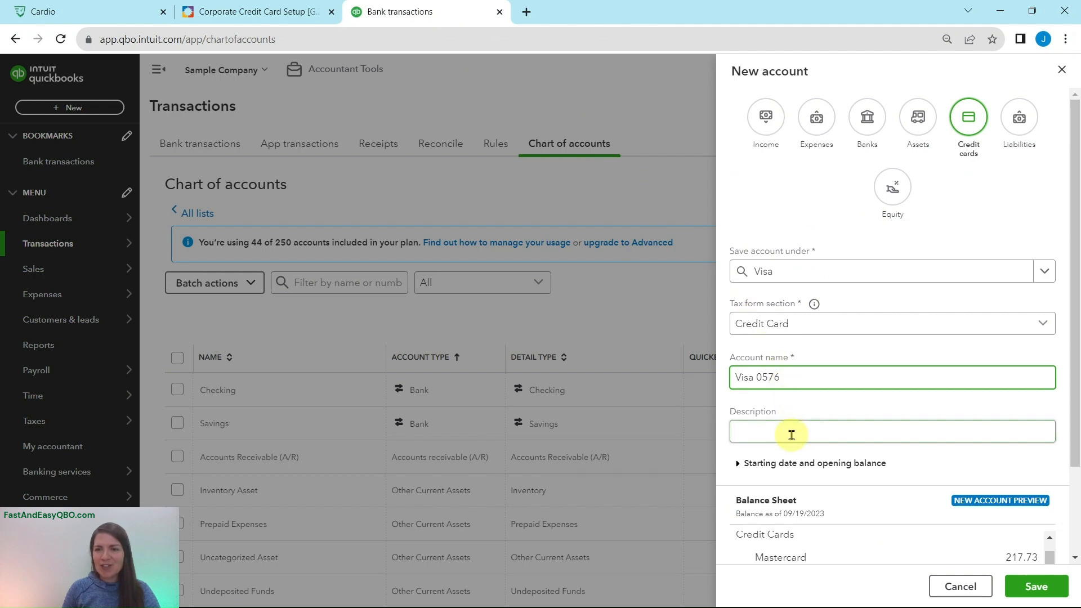
{"action": "left_click", "coordinate": [791, 435]}
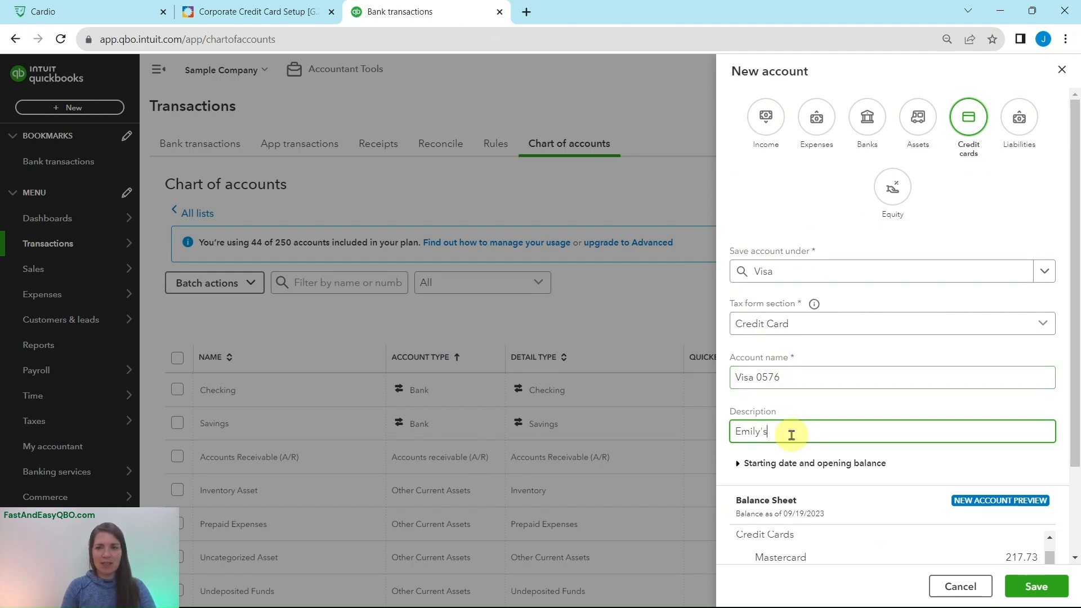
- Check the opening balance instructions in Step 7 and start tracking Visa 0576 from Beginning of this month with a balance of 0
{"action": "left_click", "coordinate": [290, 10]}
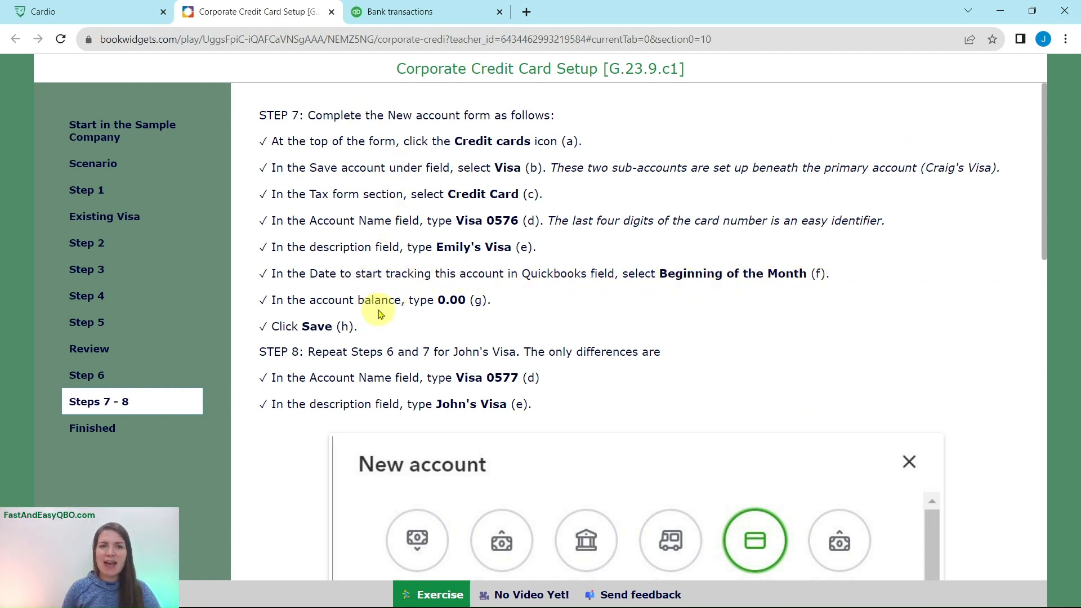
{"action": "left_click", "coordinate": [401, 13]}
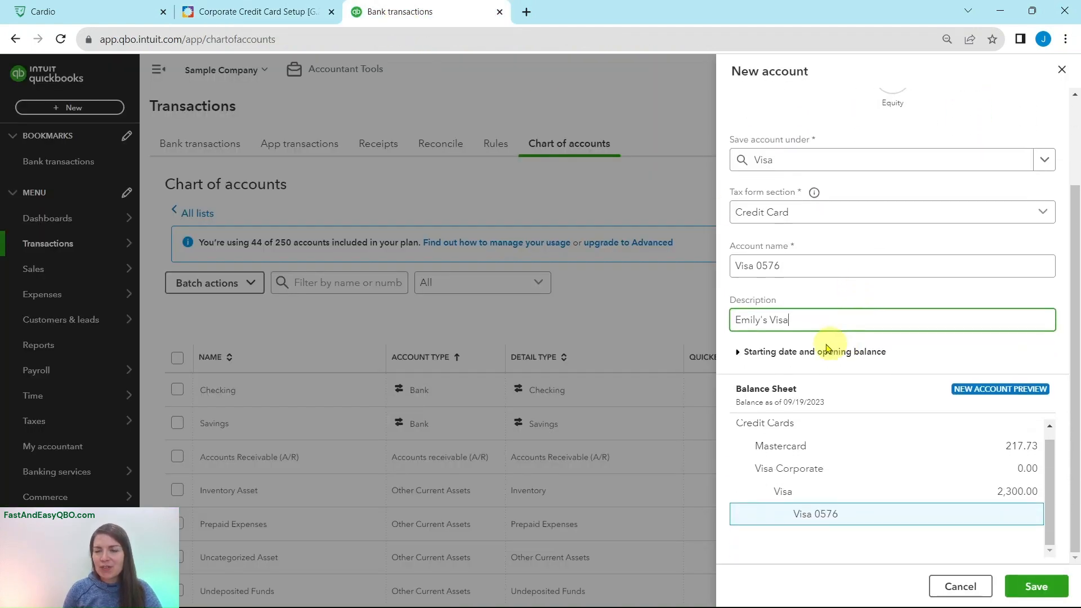
{"action": "left_click", "coordinate": [737, 352]}
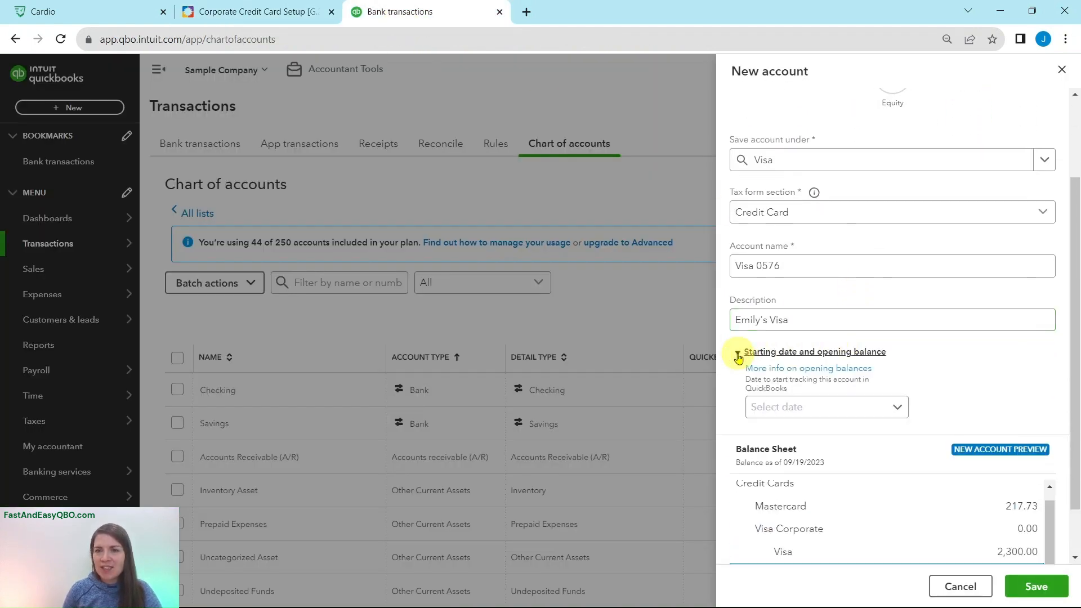
{"action": "left_click", "coordinate": [899, 408]}
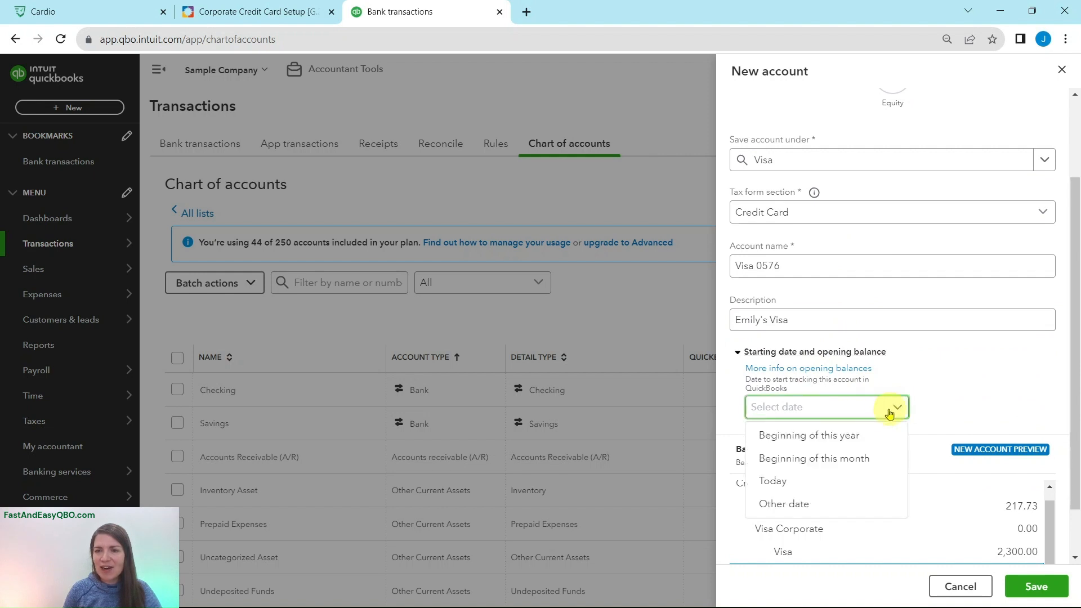
{"action": "left_click", "coordinate": [790, 460]}
{"action": "left_click", "coordinate": [790, 445]}
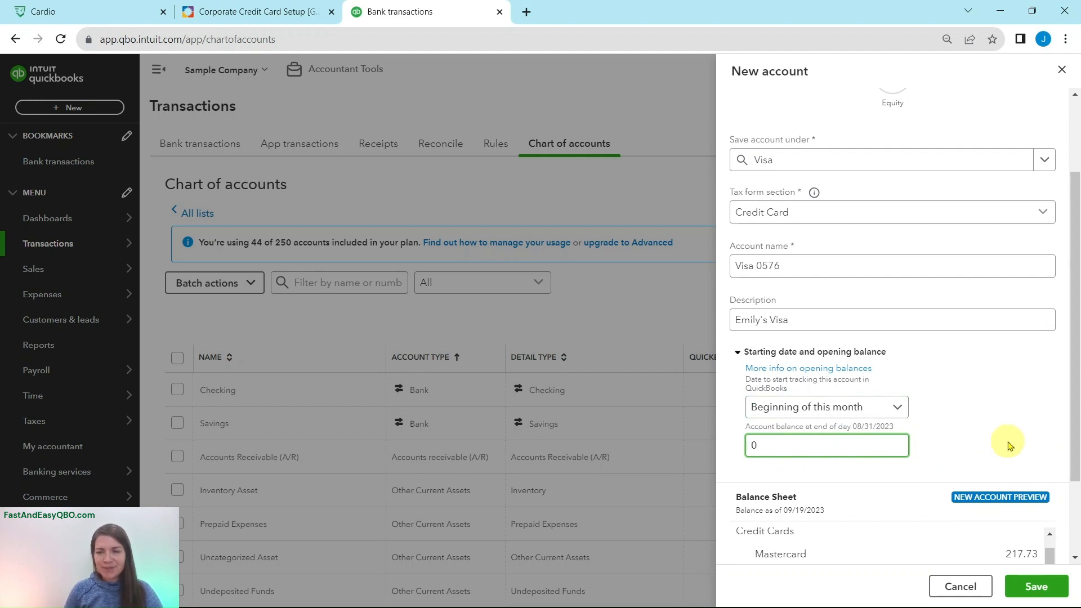
- Save the Visa 0576 account and check its place under Visa in the chart of accounts
{"action": "left_click", "coordinate": [1041, 592]}
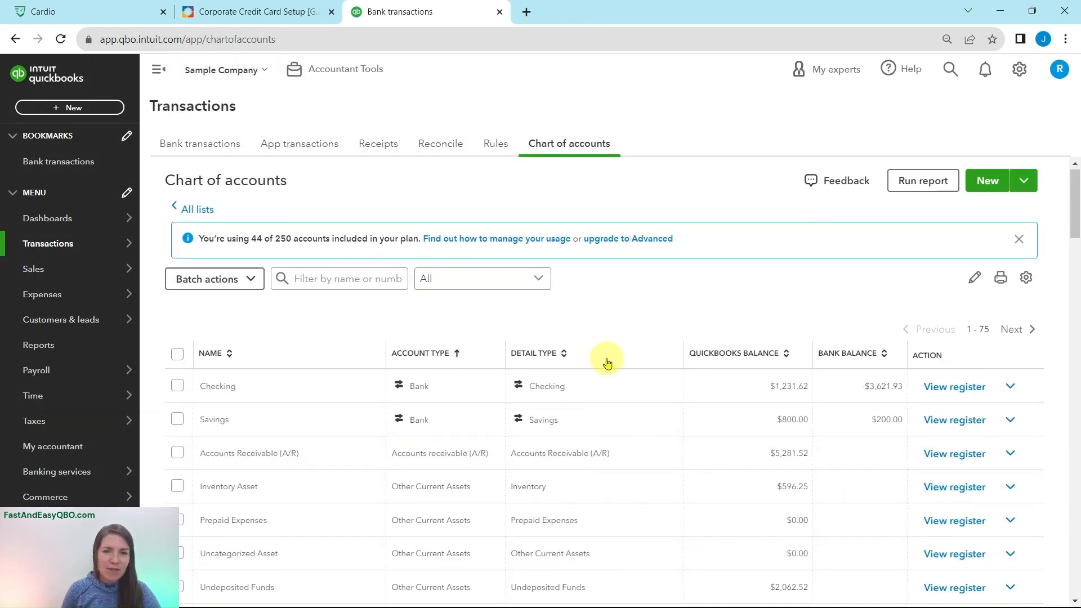
{"action": "scroll", "coordinate": [607, 363], "scroll_direction": "down", "scroll_amount": 8}
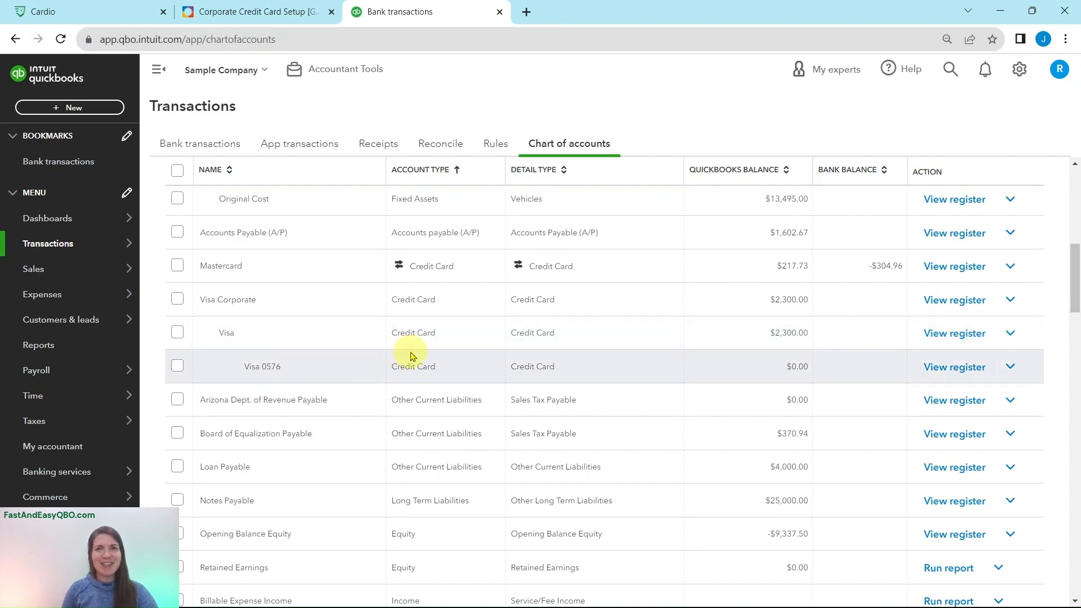
{"action": "scroll", "coordinate": [530, 355], "scroll_direction": "up", "scroll_amount": 1}
{"action": "scroll", "coordinate": [537, 356], "scroll_direction": "up", "scroll_amount": 5}
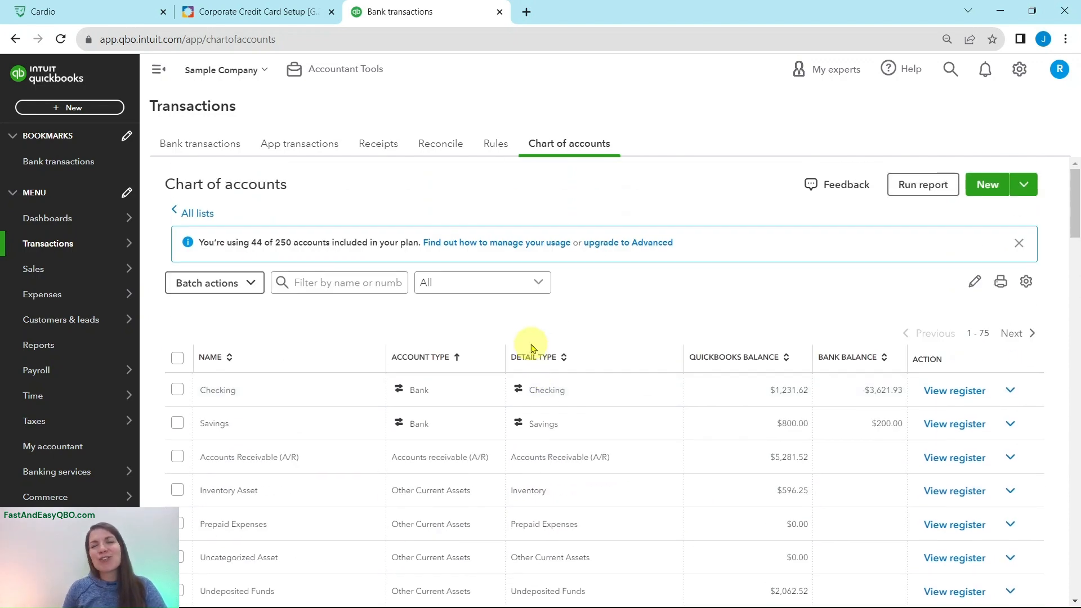
- Read Step 8 of the exercise and start another new QuickBooks account with the Credit cards type
{"action": "left_click", "coordinate": [248, 10]}
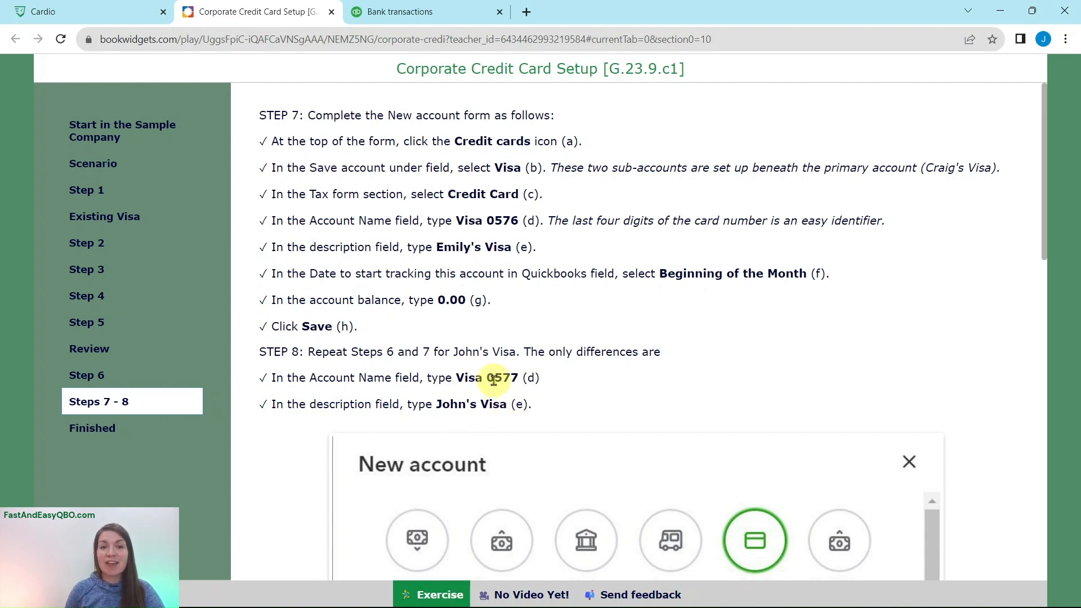
{"action": "left_click", "coordinate": [416, 12]}
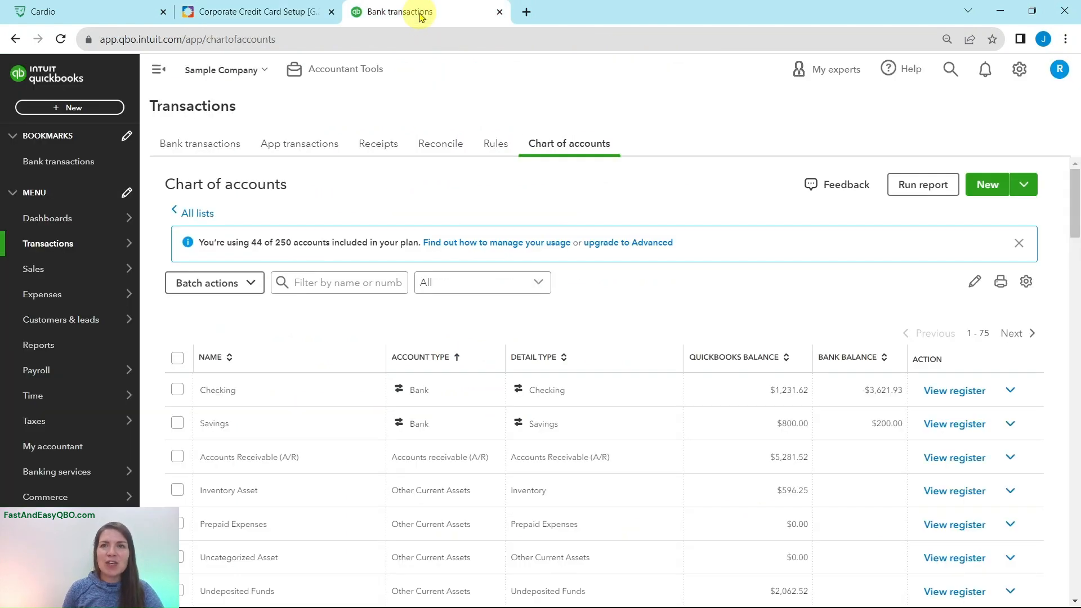
{"action": "left_click", "coordinate": [988, 184]}
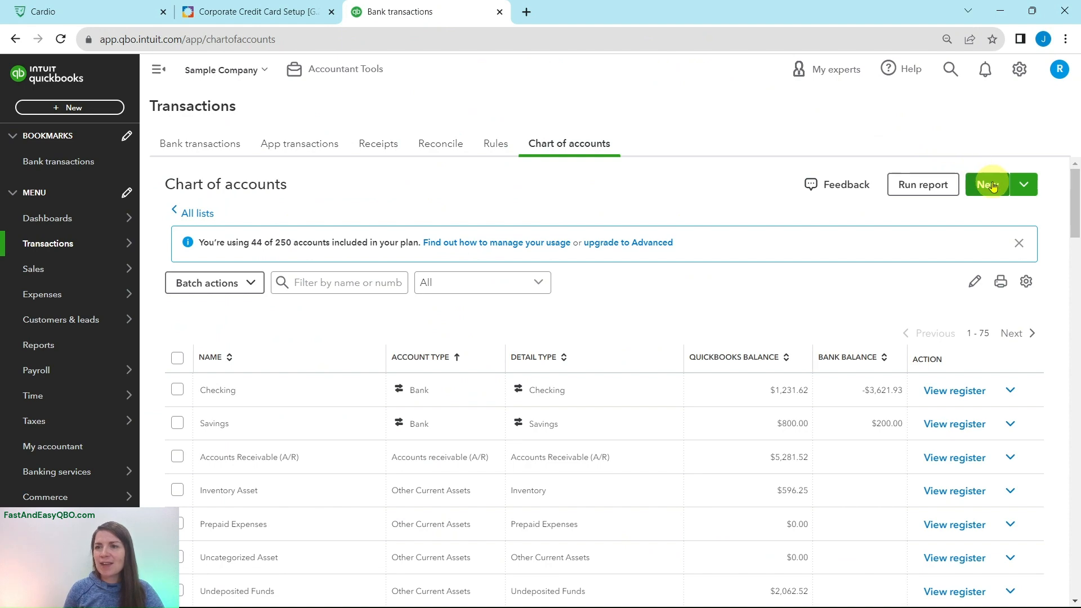
{"action": "left_click", "coordinate": [258, 12]}
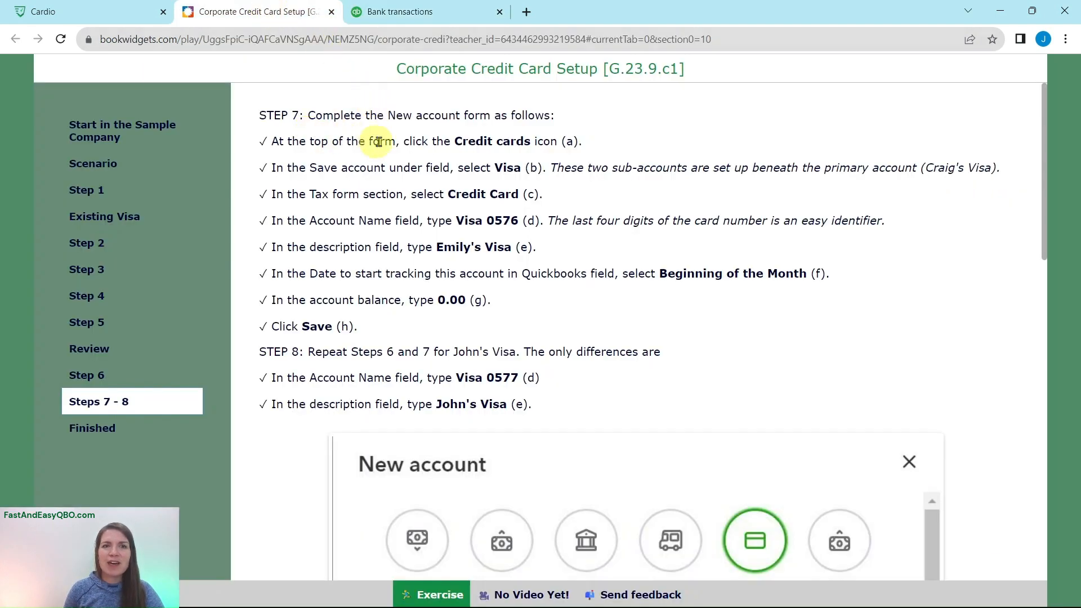
{"action": "left_click", "coordinate": [395, 12]}
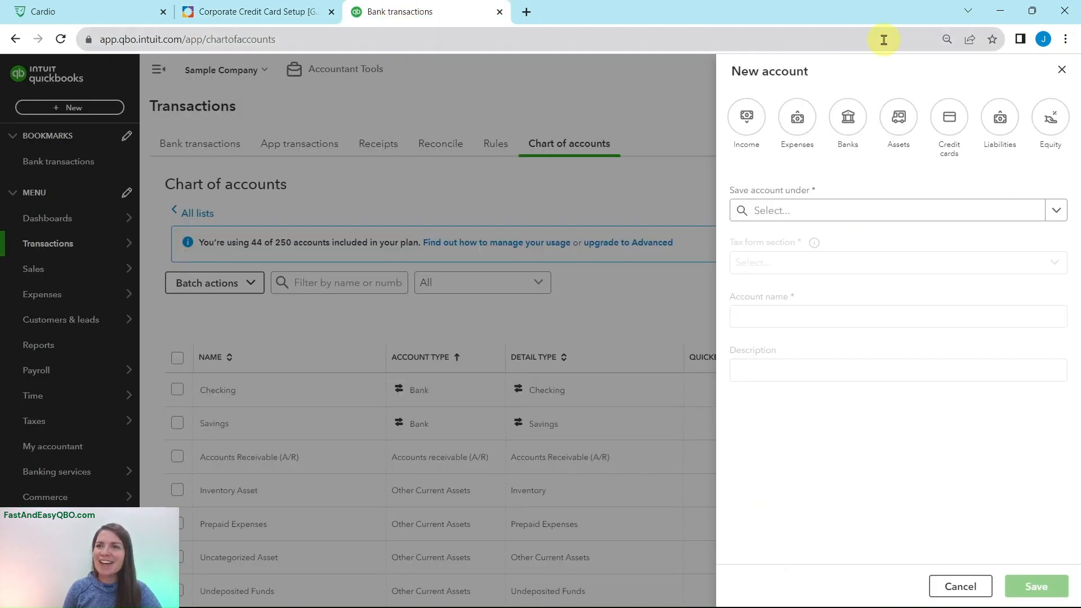
{"action": "left_click", "coordinate": [952, 122]}
- Check the parent account in the exercise instructions and place the second new QuickBooks sub-account under Visa
{"action": "left_click", "coordinate": [253, 10]}
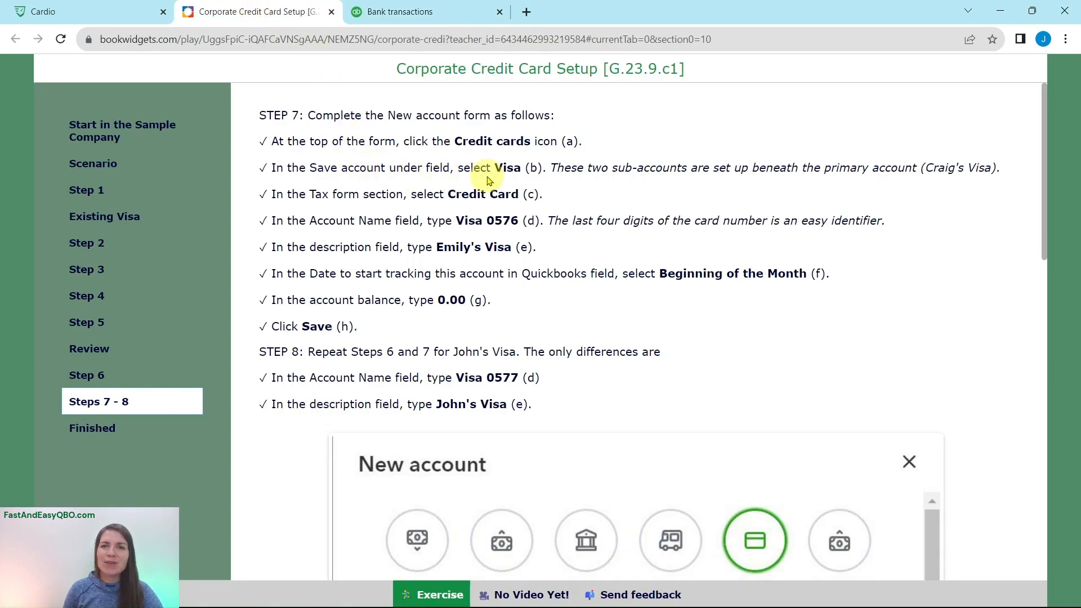
{"action": "left_click", "coordinate": [435, 18]}
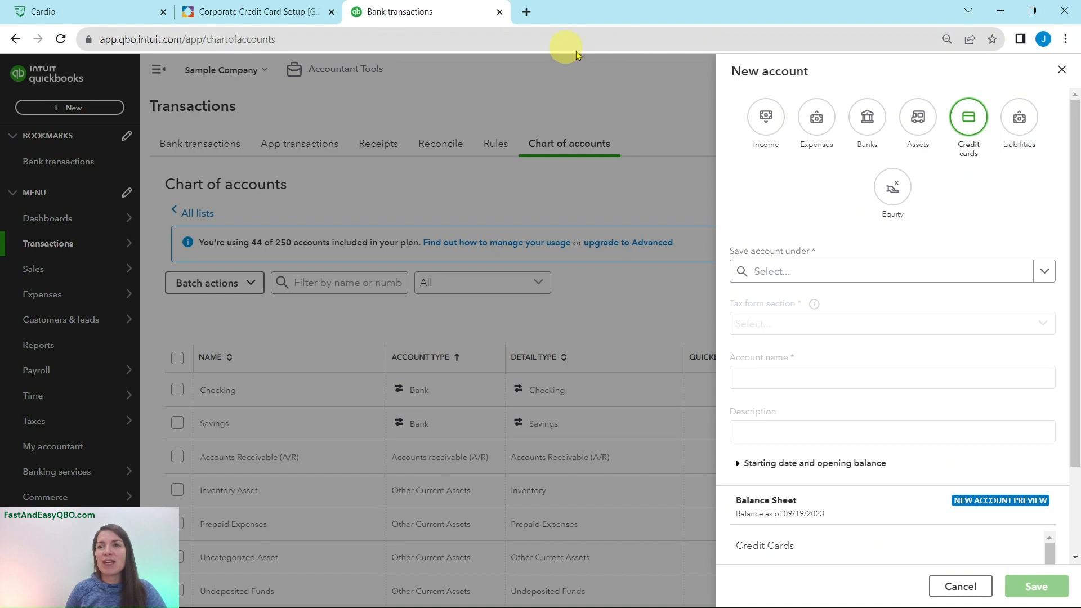
{"action": "left_click", "coordinate": [1046, 275]}
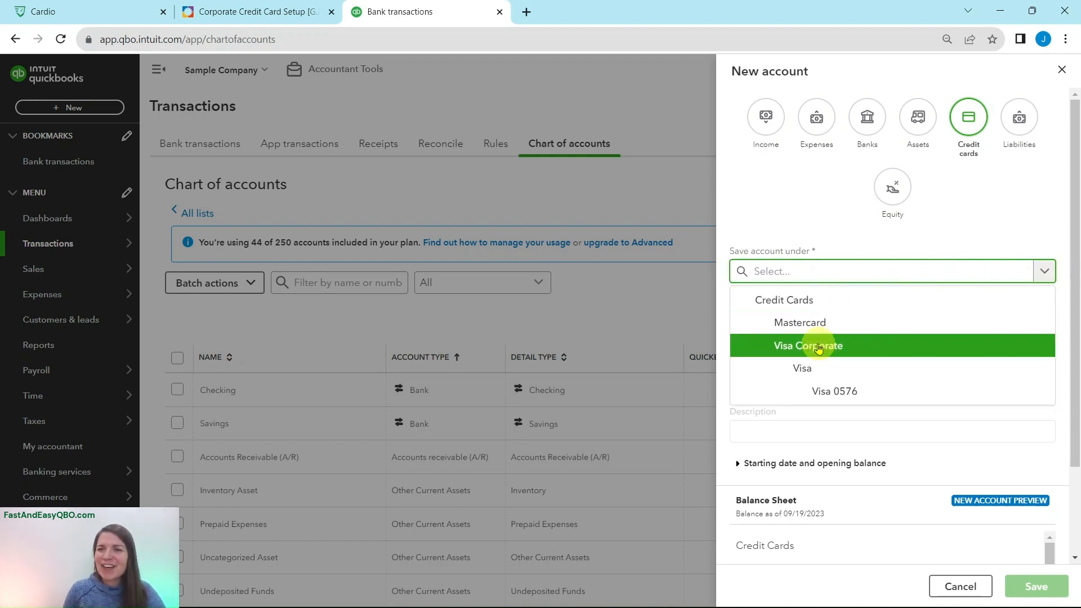
{"action": "left_click", "coordinate": [802, 369]}
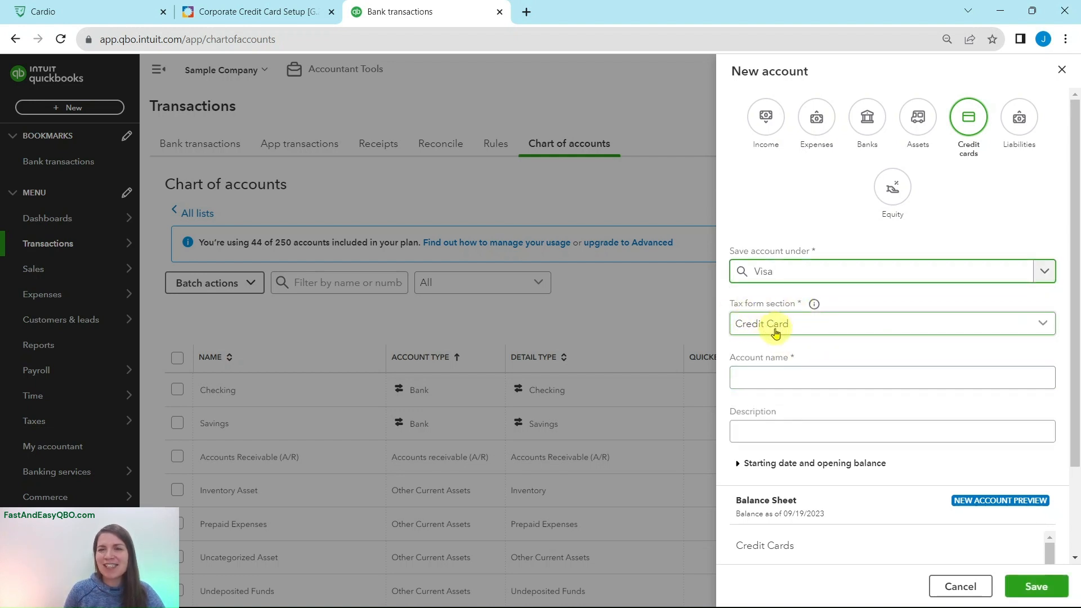
- Check the account name in the Step 8 instructions and name the new QuickBooks account Visa 0577
{"action": "left_click", "coordinate": [259, 12]}
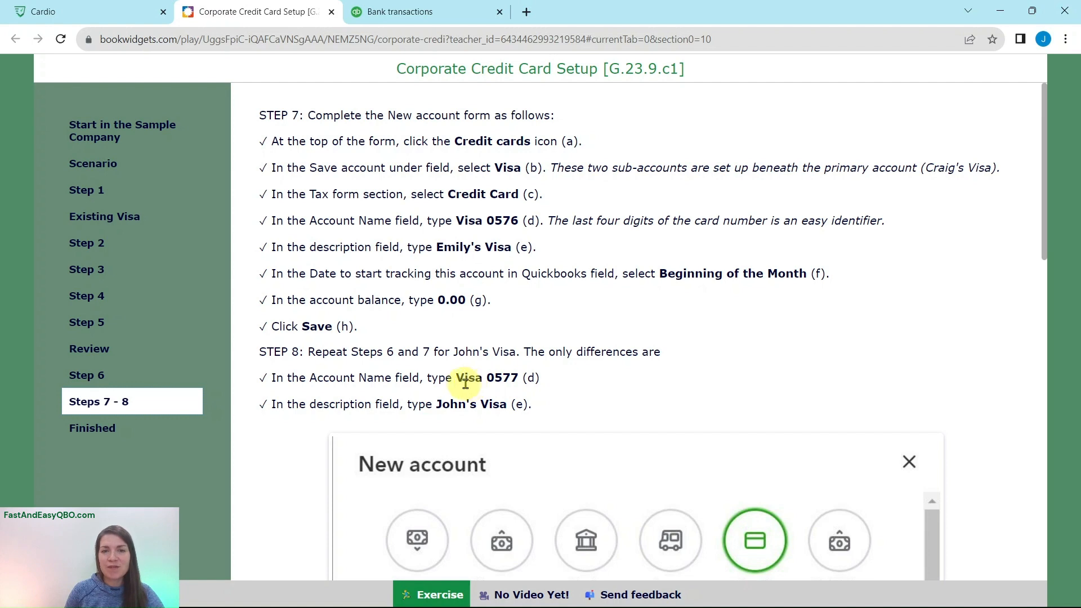
{"action": "left_click", "coordinate": [394, 11]}
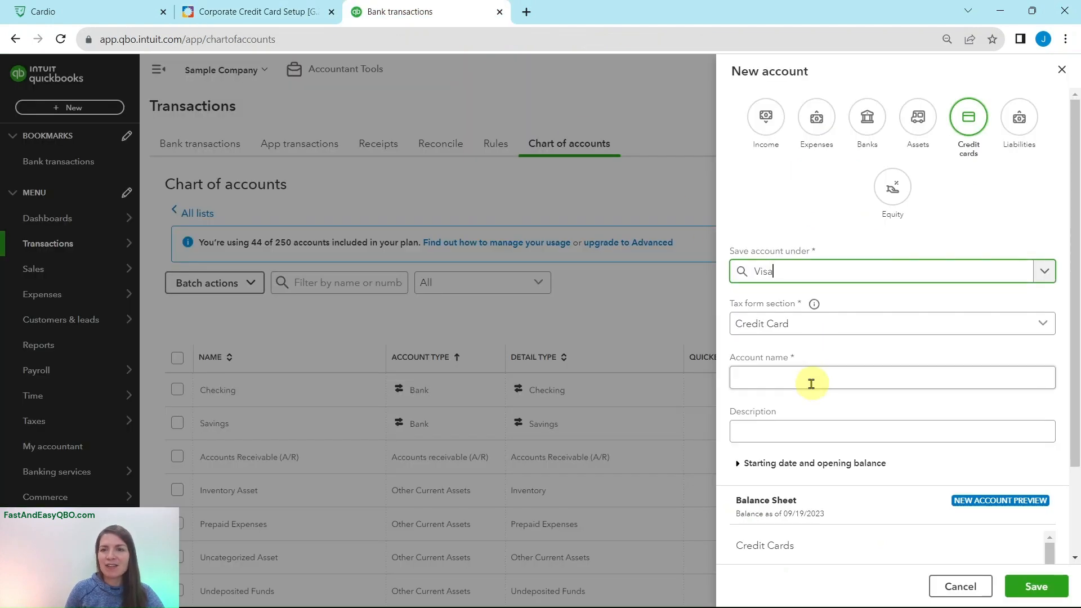
{"action": "left_click", "coordinate": [802, 377]}
{"action": "type", "text": "Visa 0577"}
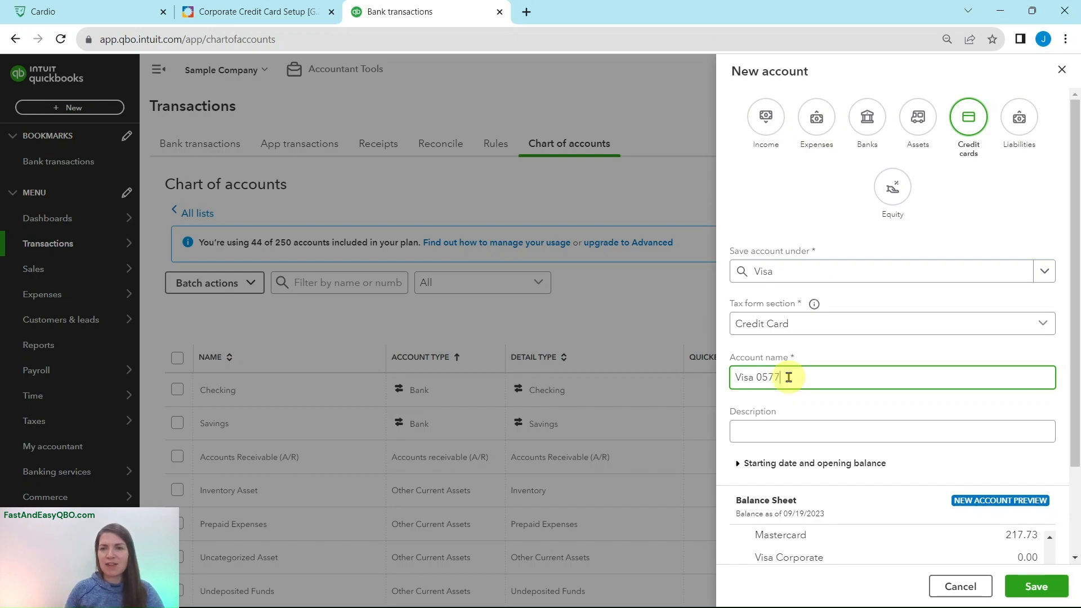
- Check the description in Step 8 of the exercise and describe the Visa 0577 account in QuickBooks as that cardholder's Visa
{"action": "left_click", "coordinate": [284, 17]}
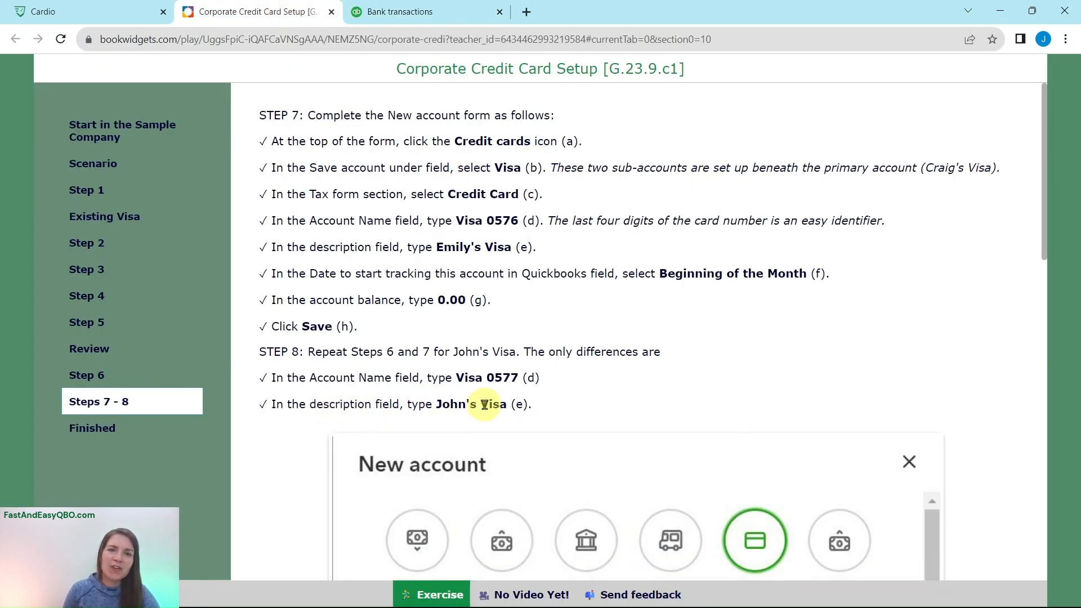
{"action": "left_click", "coordinate": [428, 12]}
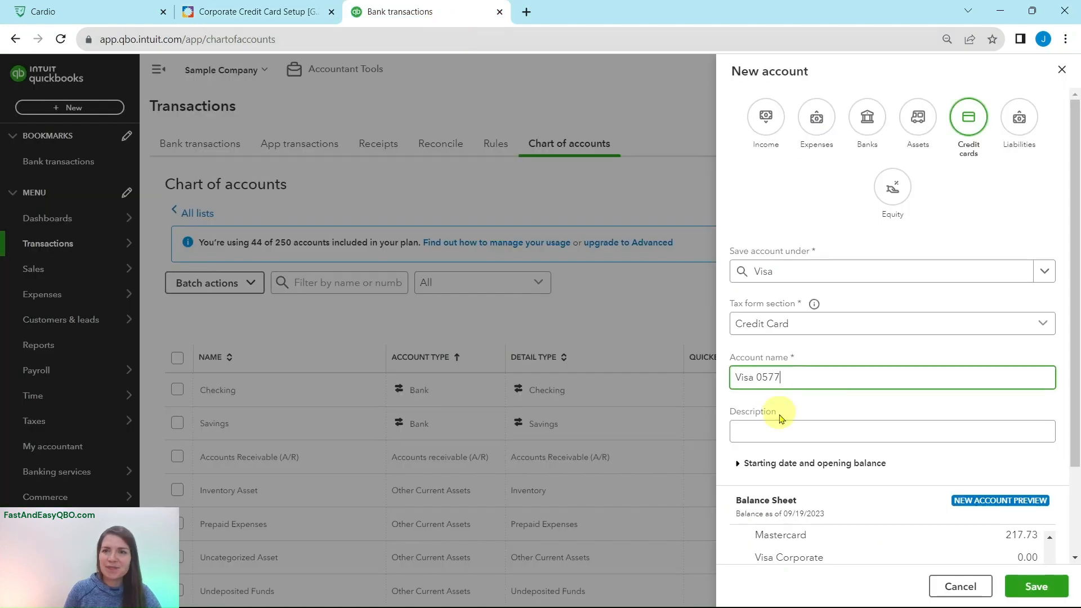
{"action": "left_click", "coordinate": [872, 431]}
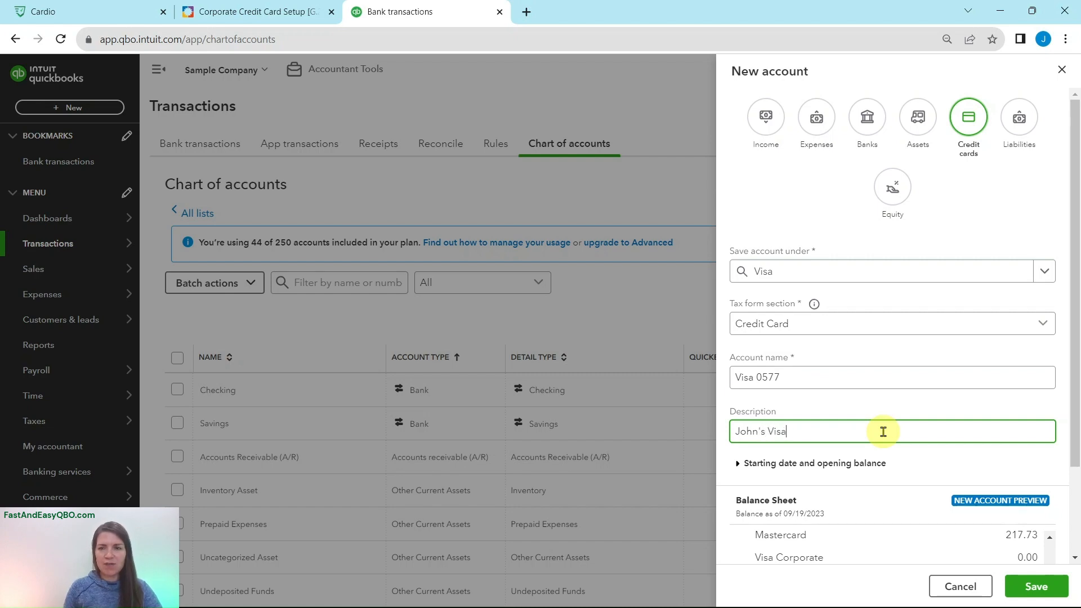
- Check the starting date in the exercise instructions and start tracking the Visa 0577 account in QuickBooks from the beginning of this month
{"action": "scroll", "coordinate": [883, 431], "scroll_direction": "down", "scroll_amount": 2}
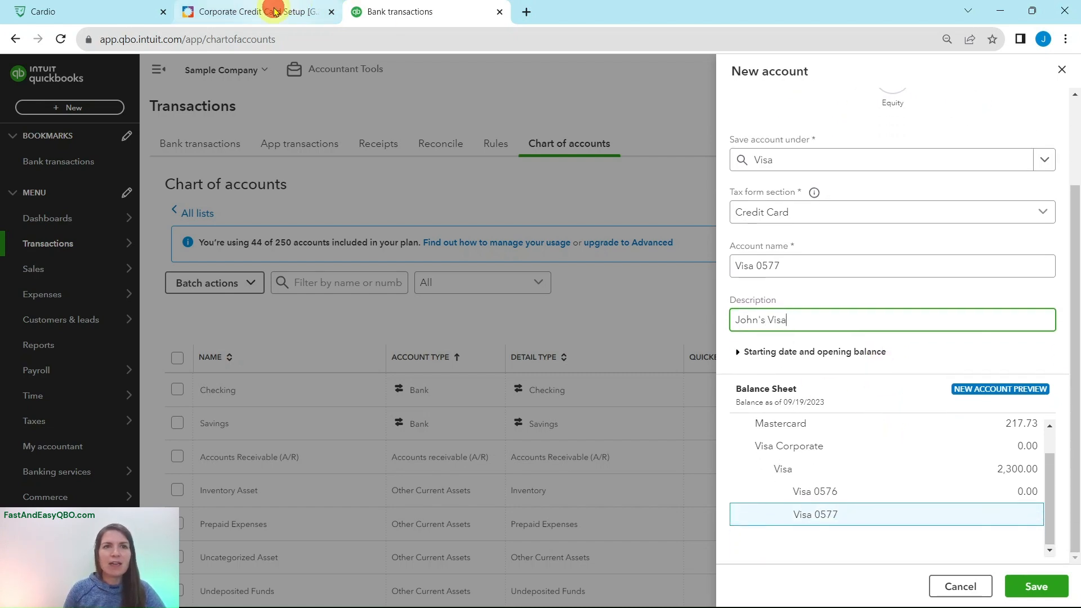
{"action": "left_click", "coordinate": [275, 11]}
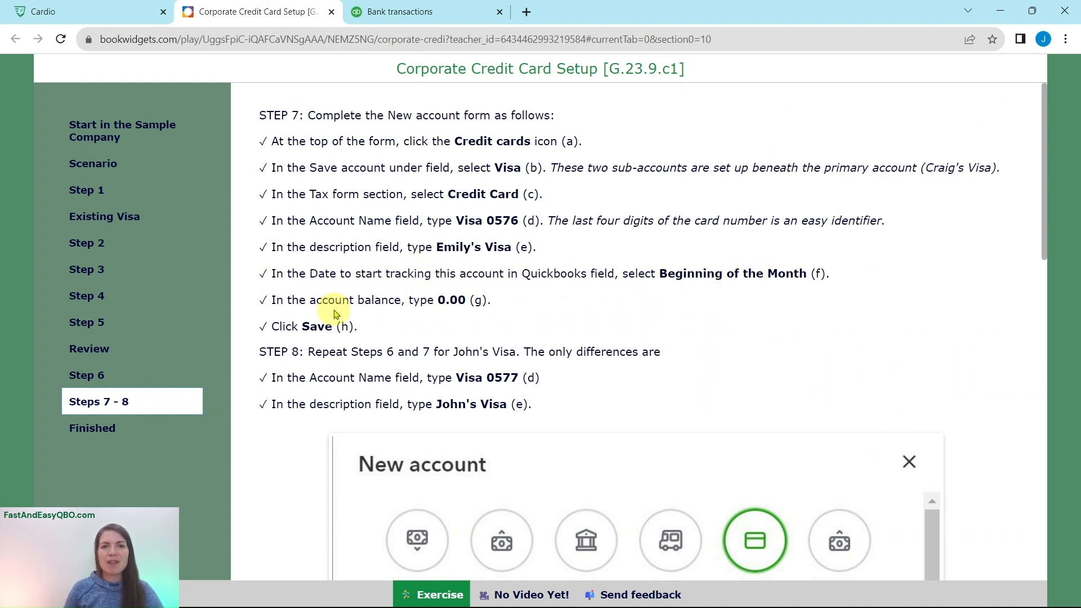
{"action": "left_click", "coordinate": [398, 17]}
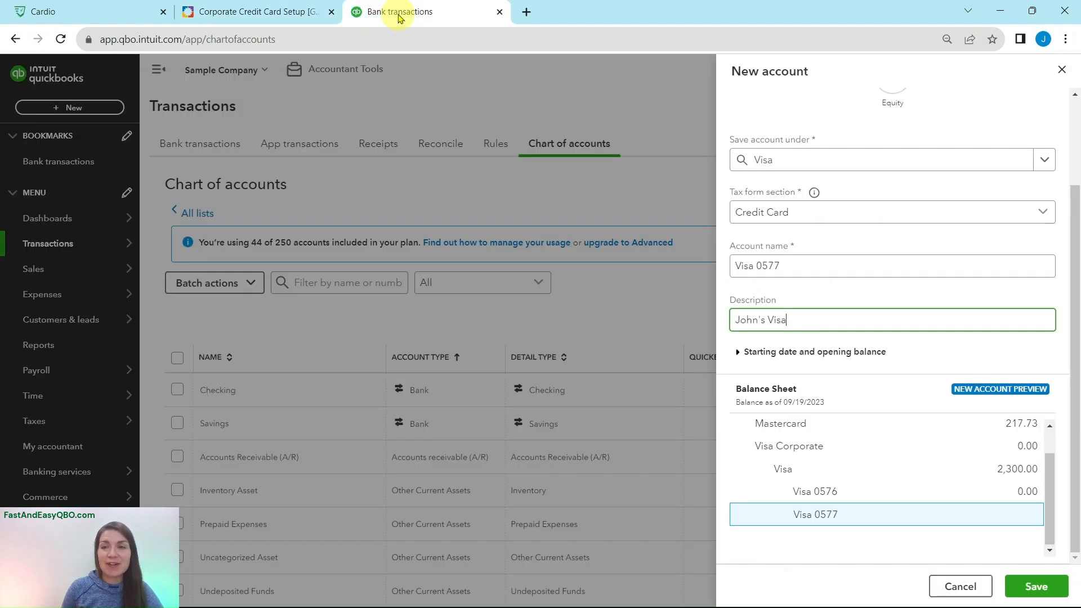
{"action": "left_click", "coordinate": [737, 353]}
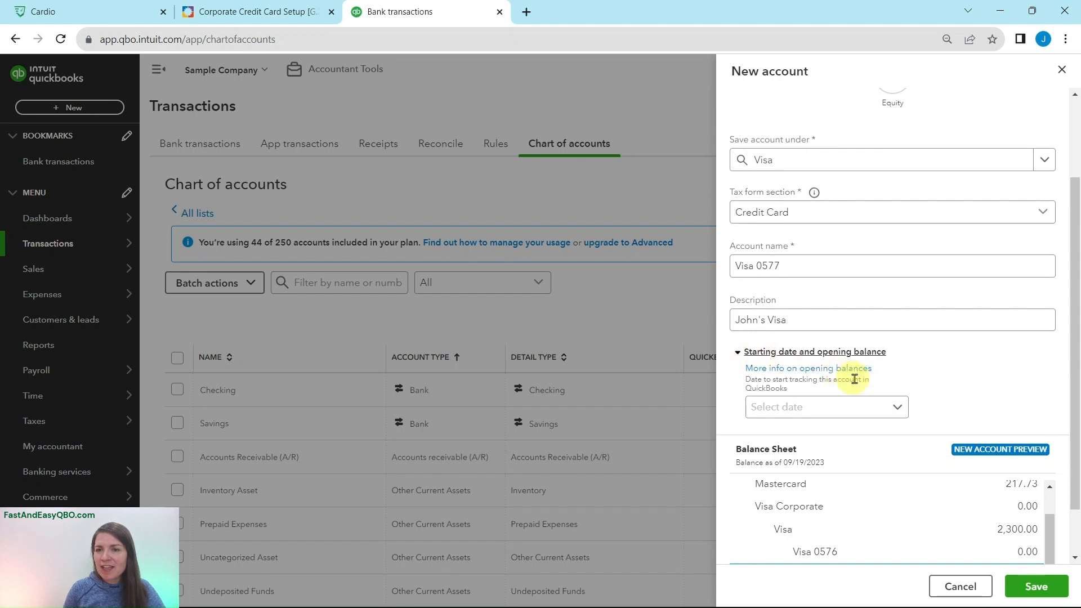
{"action": "left_click", "coordinate": [899, 410]}
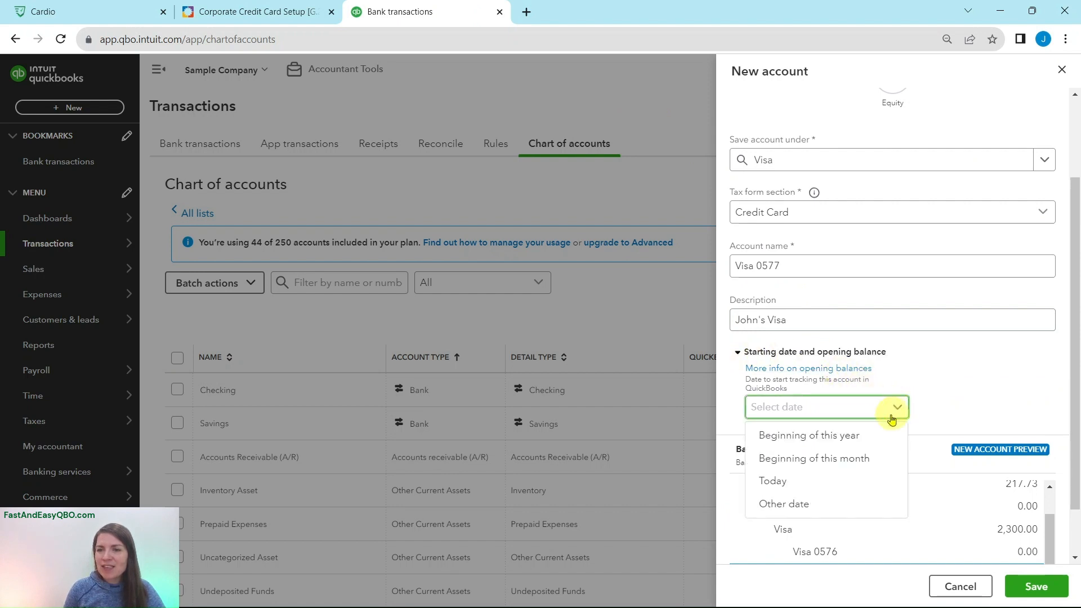
{"action": "left_click", "coordinate": [791, 458]}
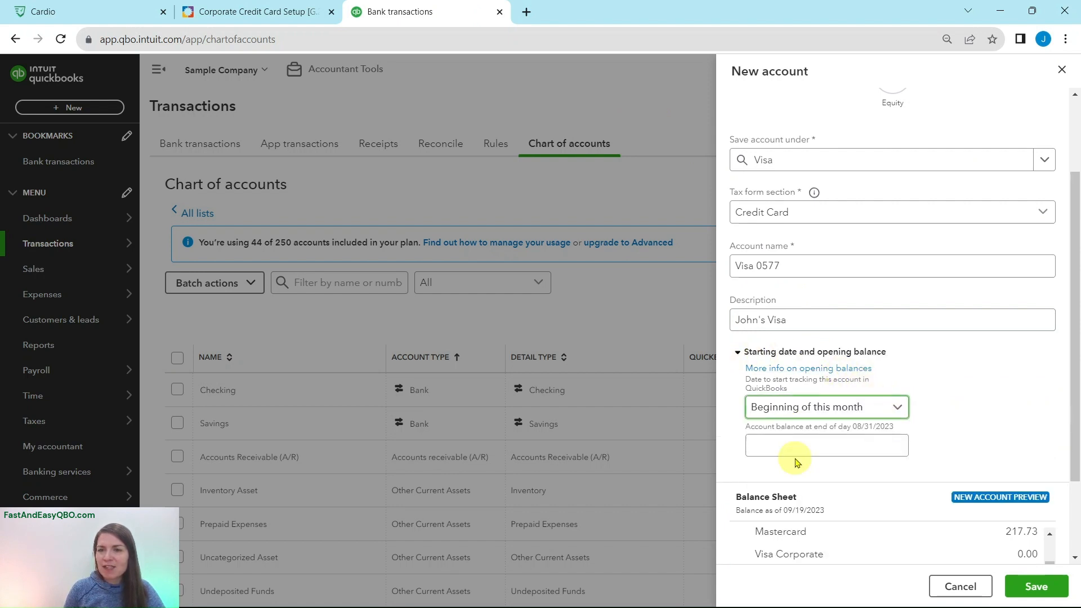
- Set the Visa 0577 account's opening balance to 0 and save the new account
{"action": "left_click", "coordinate": [791, 445]}
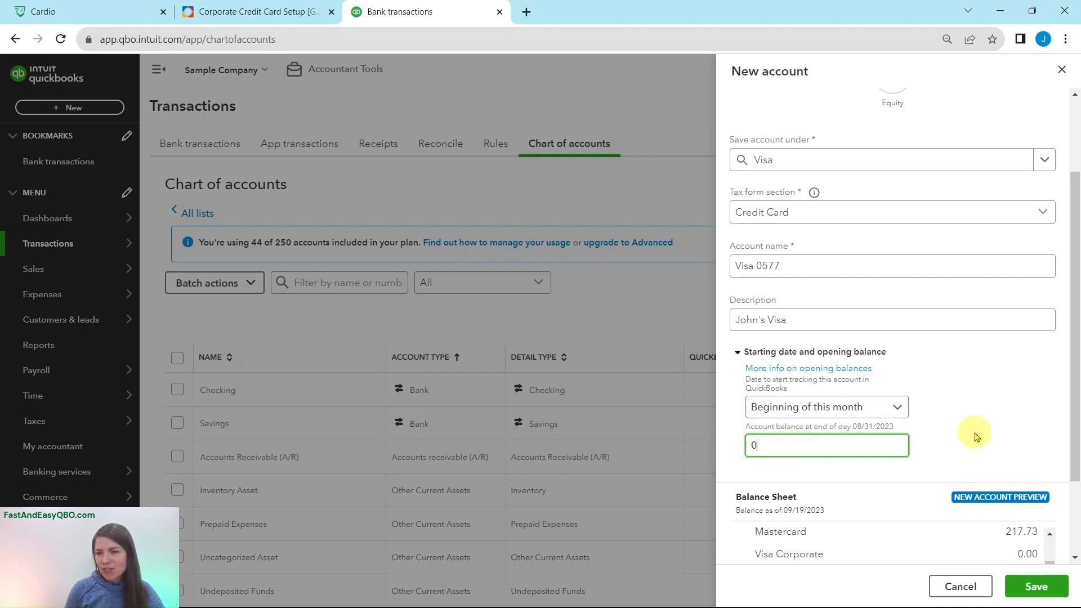
{"action": "scroll", "coordinate": [972, 436], "scroll_direction": "down", "scroll_amount": 3}
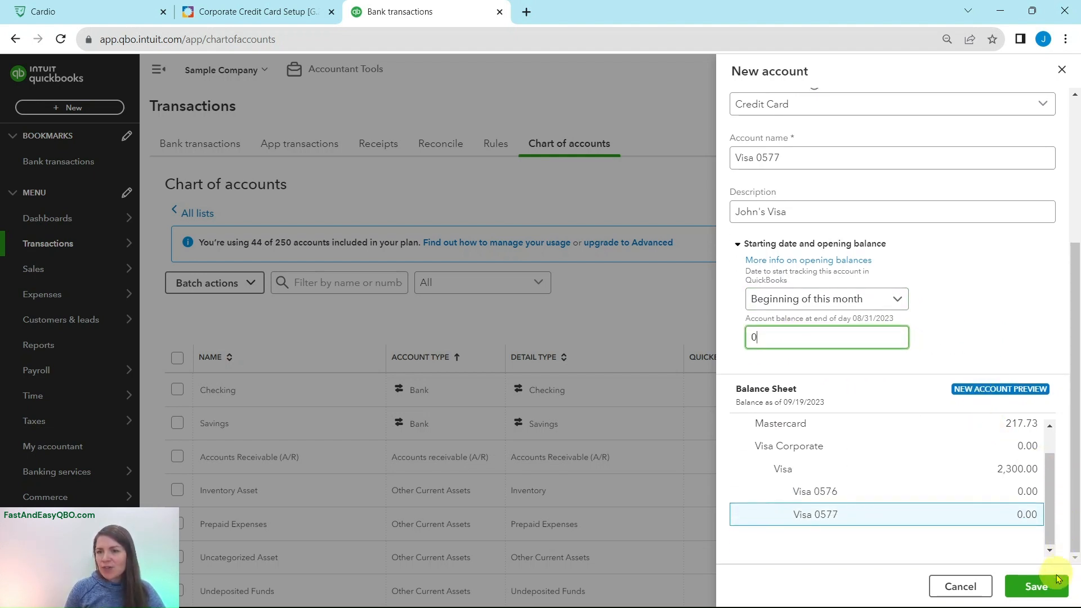
{"action": "left_click", "coordinate": [1036, 587]}
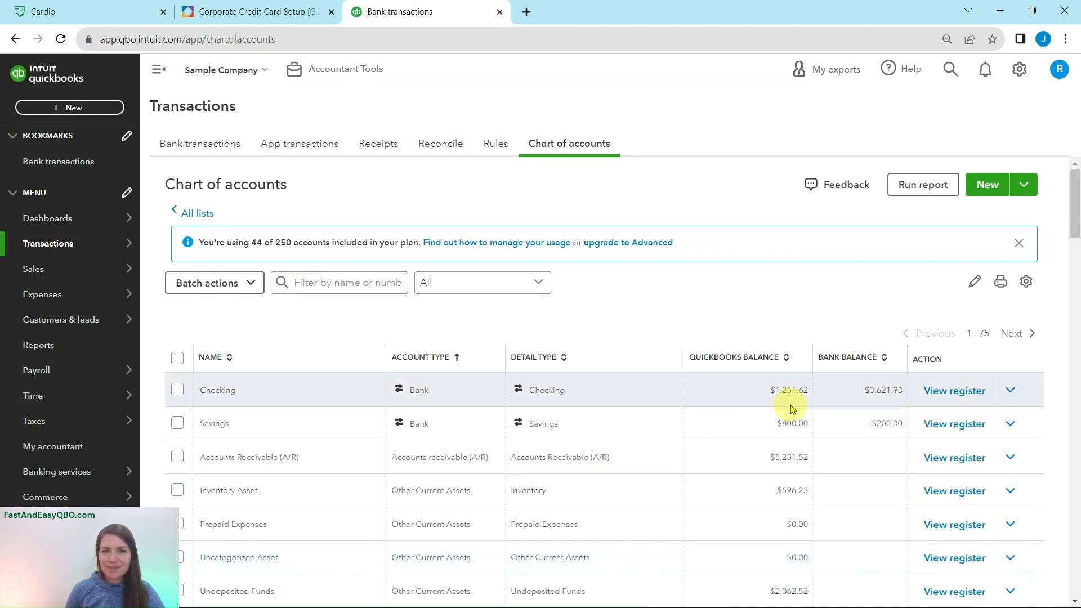
- Read the exercise's Finished page and examine the Visa Corporate account hierarchy in the QuickBooks chart of accounts
{"action": "left_click", "coordinate": [242, 11]}
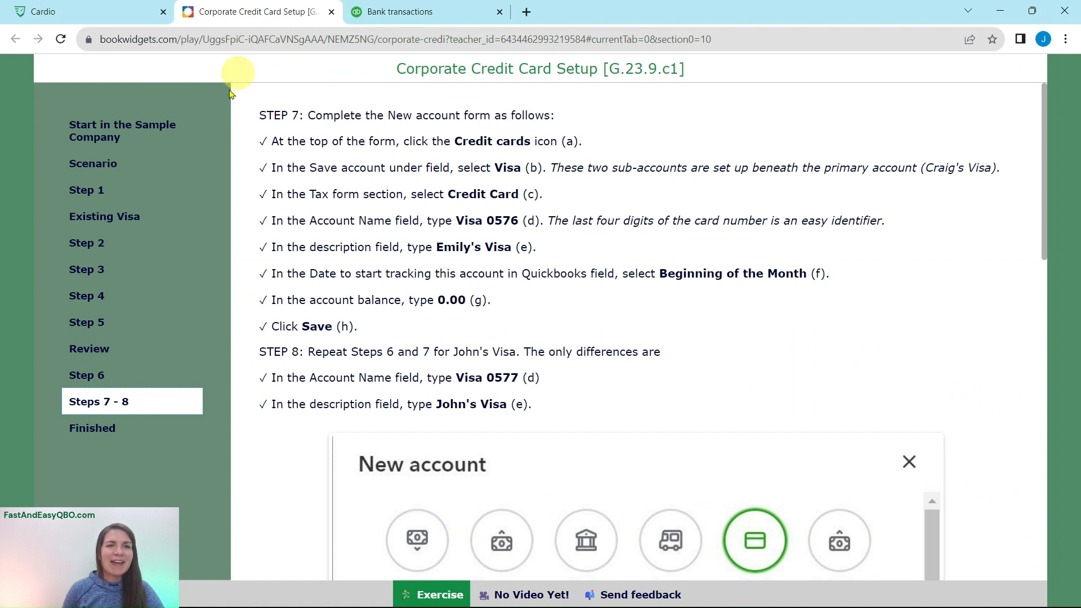
{"action": "left_click", "coordinate": [93, 428]}
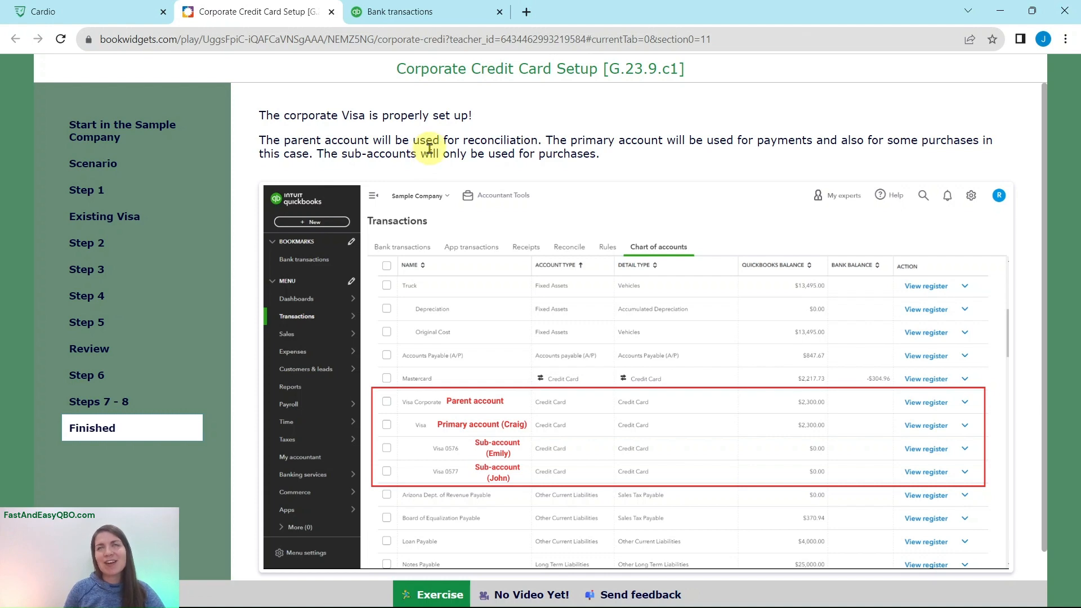
{"action": "left_click", "coordinate": [407, 15]}
{"action": "scroll", "coordinate": [701, 332], "scroll_direction": "down", "scroll_amount": 3}
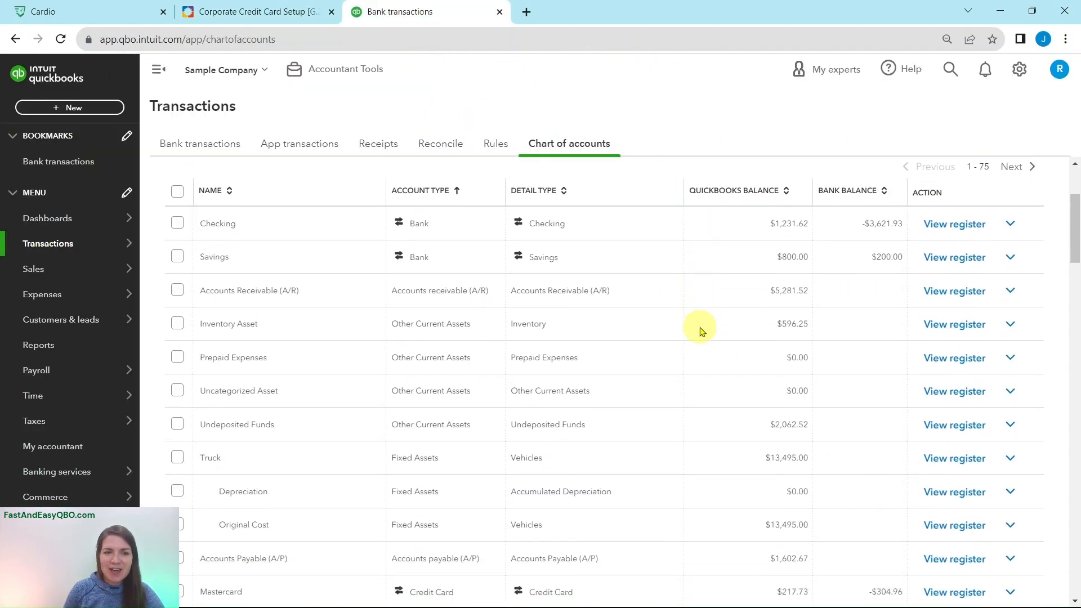
{"action": "scroll", "coordinate": [701, 332], "scroll_direction": "down", "scroll_amount": 7}
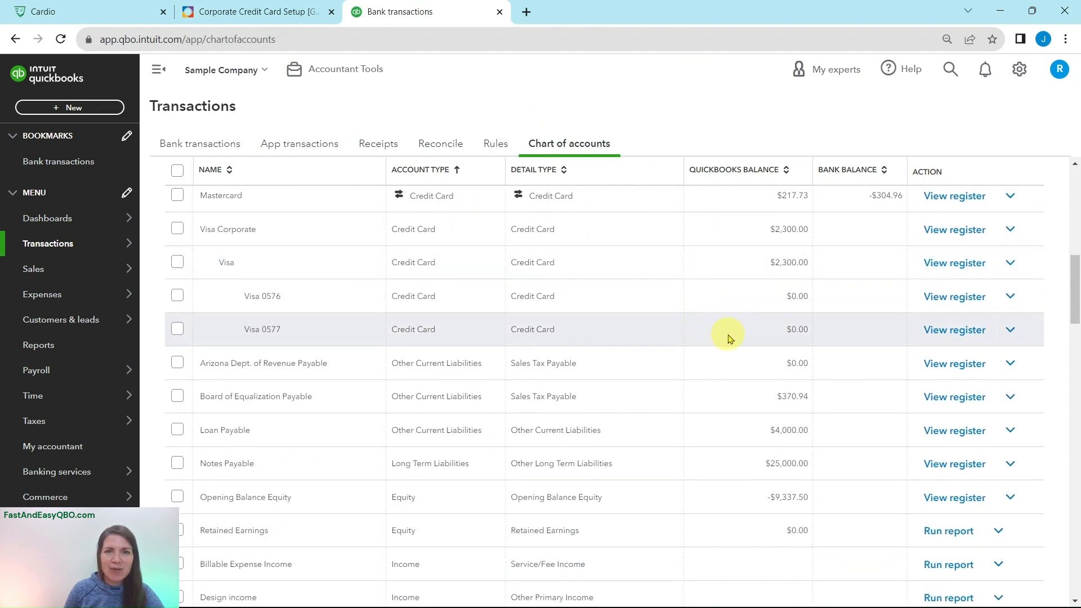